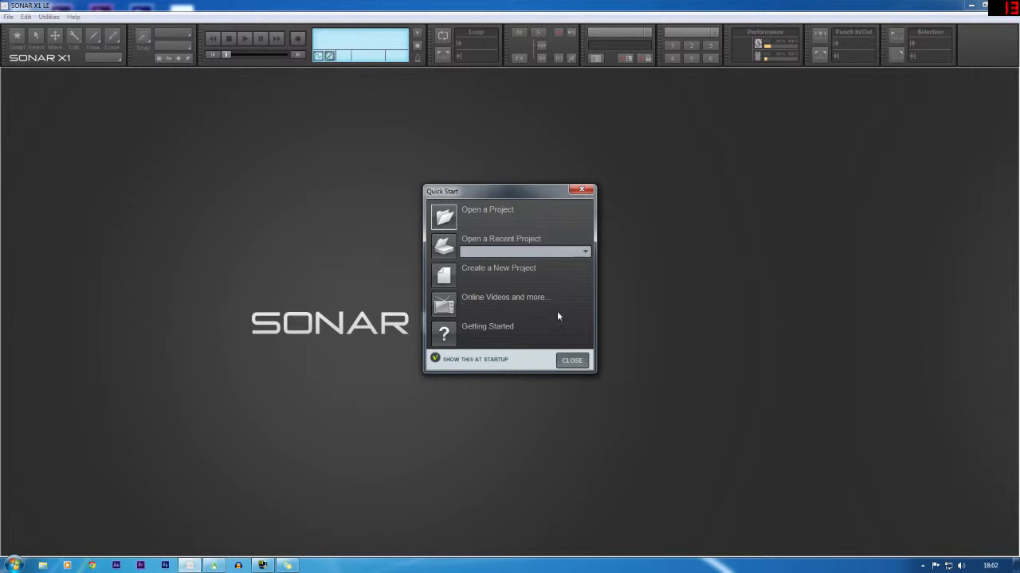
Create a new project from the Normal template, naming it with the person's first name followed by "start"
{"action": "left_click", "coordinate": [451, 275]}
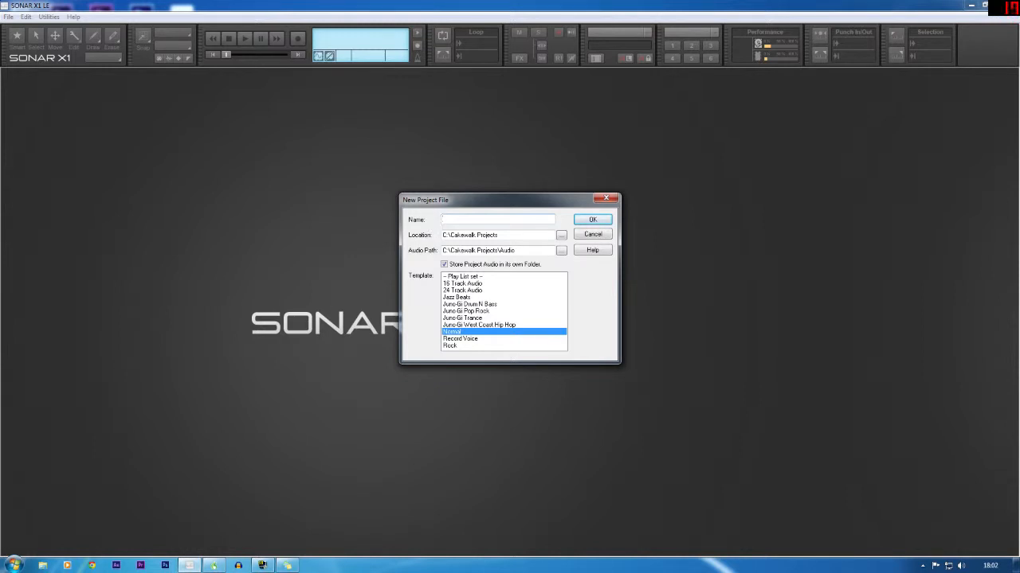
{"action": "type", "text": "b"}
{"action": "type", "text": "r"}
{"action": "type", "text": "andon"}
{"action": "type", "text": " test"}
{"action": "key", "text": "BackSpace"}
{"action": "key", "text": "BackSpace"}
{"action": "key", "text": "BackSpace"}
{"action": "key", "text": "BackSpace"}
{"action": "key", "text": "BackSpace"}
{"action": "type", "text": "start"}
{"action": "left_click", "coordinate": [593, 221]}
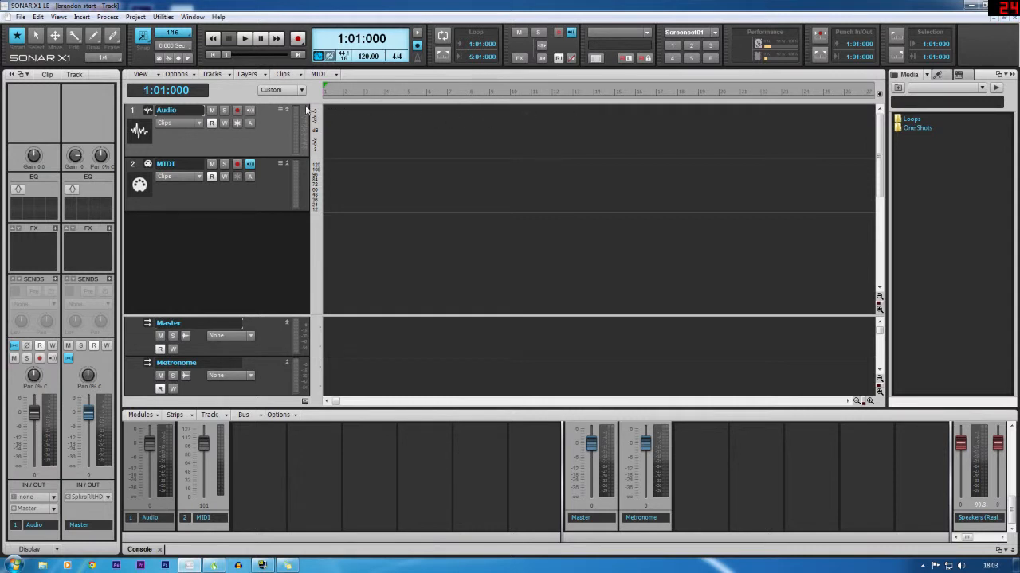
Collapse the Inspector, the Browser and the Console to enlarge the track area
{"action": "left_click", "coordinate": [11, 75]}
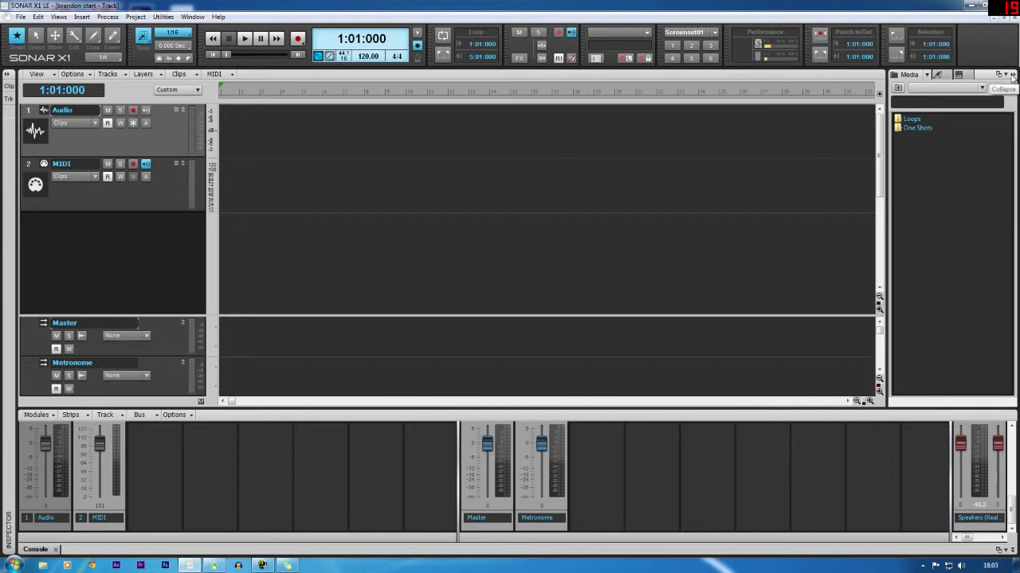
{"action": "left_click", "coordinate": [1011, 75]}
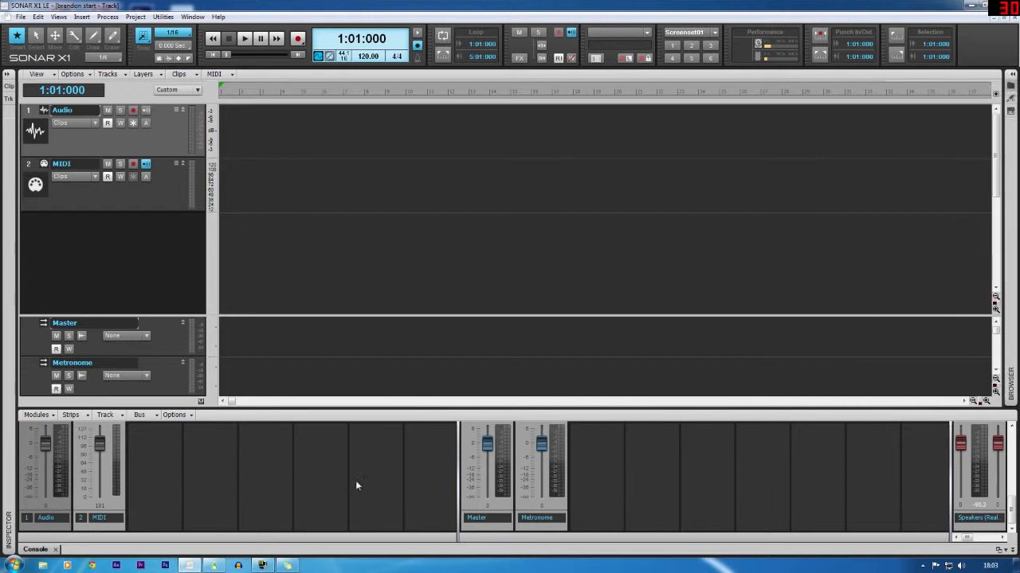
{"action": "left_click", "coordinate": [1013, 548]}
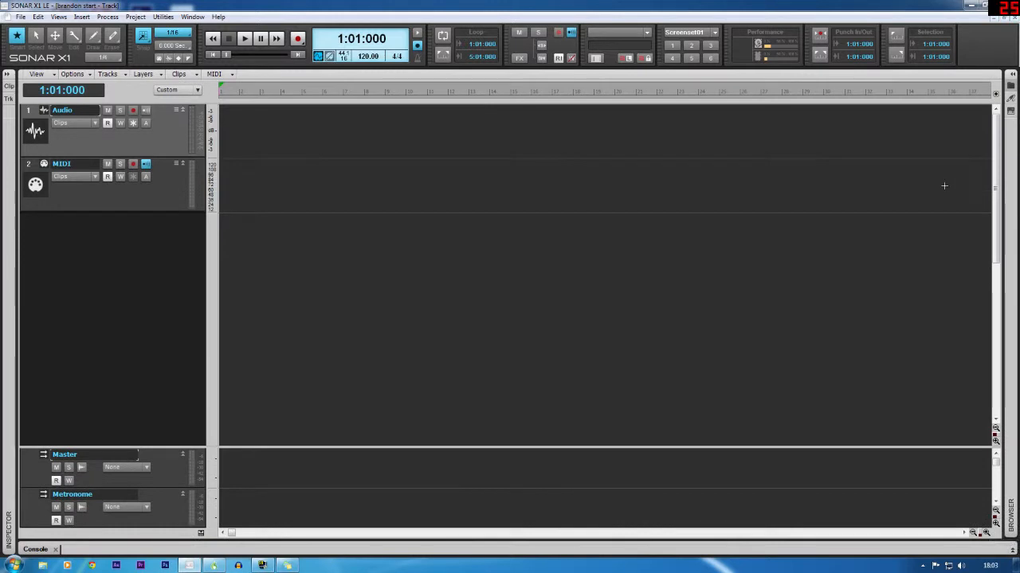
Delete the Master and Metronome buses from the project
{"action": "right_click", "coordinate": [167, 472]}
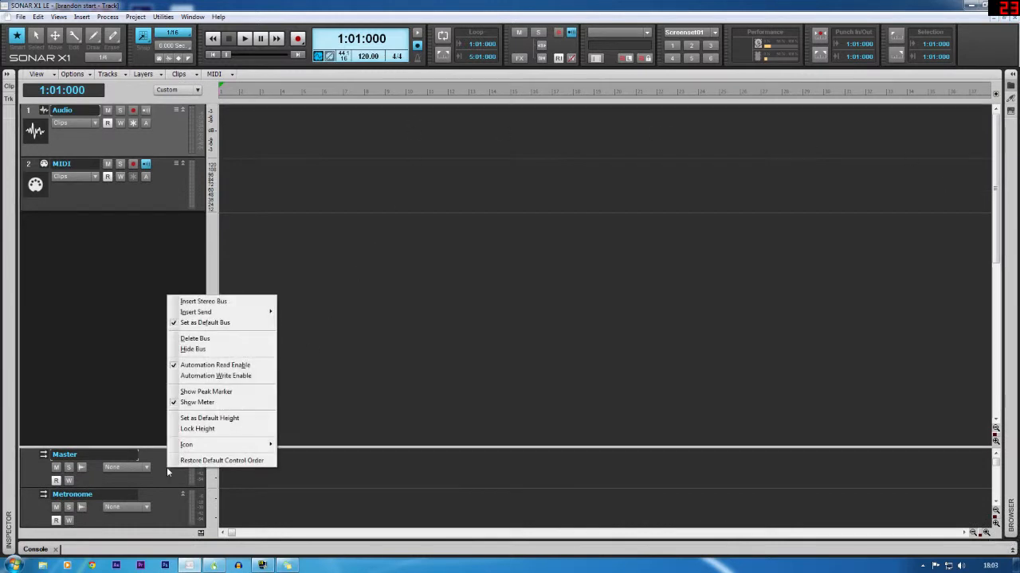
{"action": "left_click", "coordinate": [193, 339]}
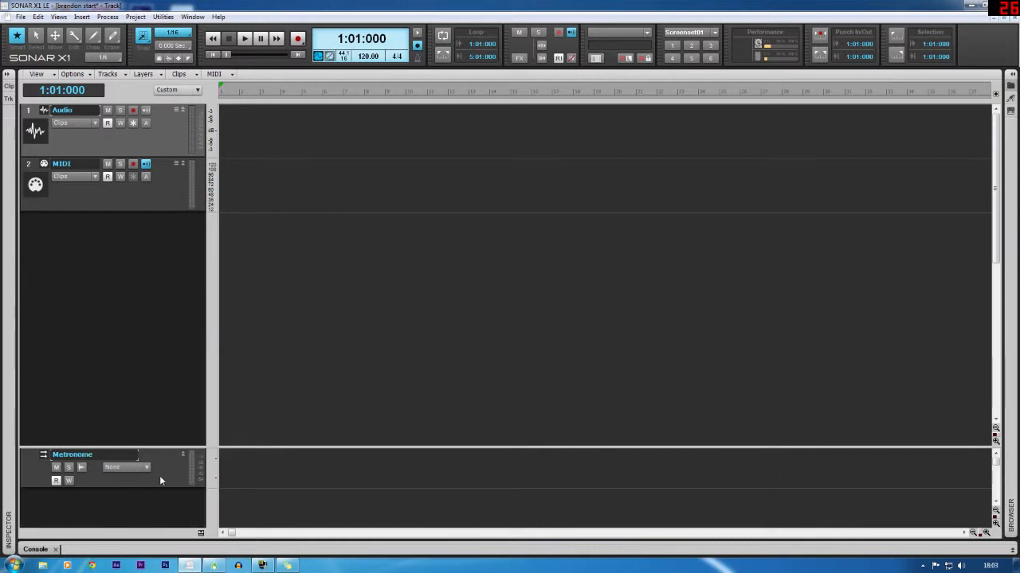
{"action": "right_click", "coordinate": [161, 478]}
{"action": "left_click", "coordinate": [172, 347]}
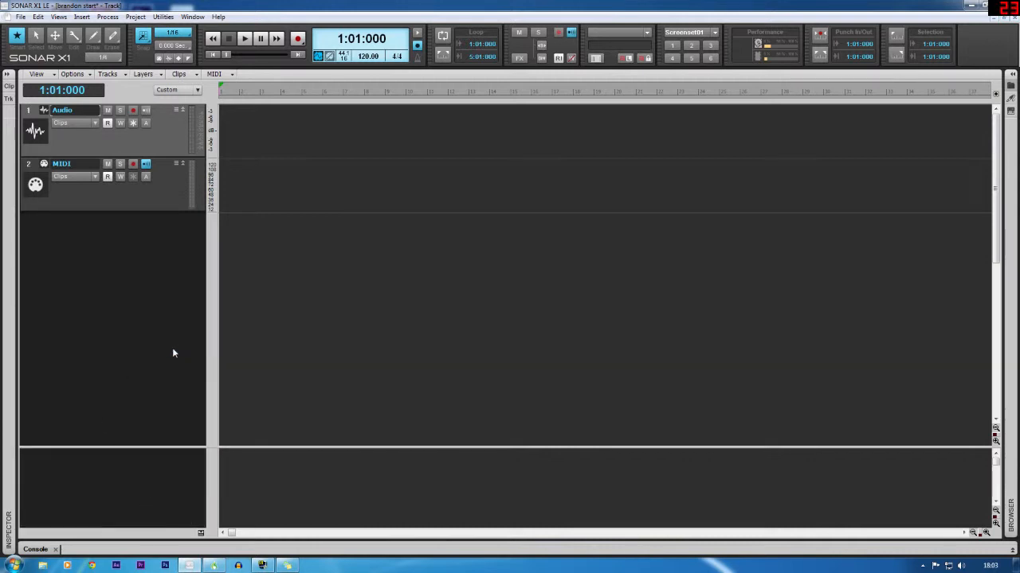
Delete the default Audio and MIDI tracks so that the track list is empty
{"action": "right_click", "coordinate": [168, 126]}
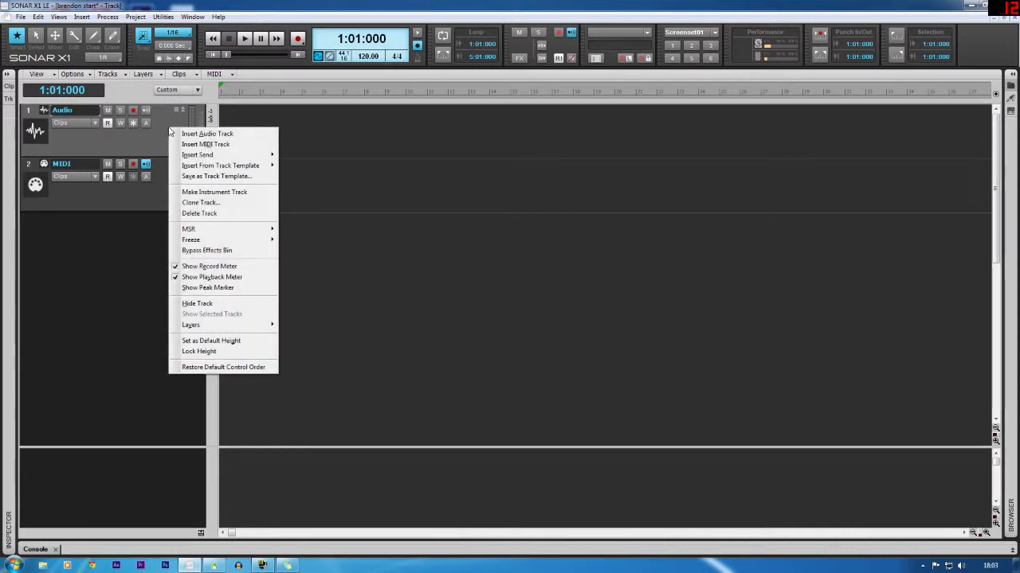
{"action": "left_click", "coordinate": [204, 213]}
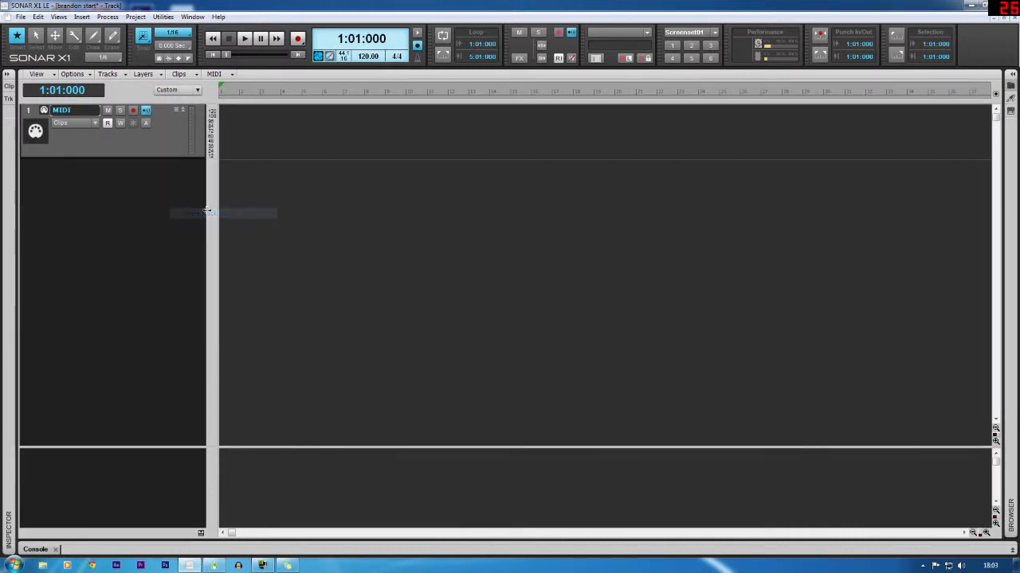
{"action": "right_click", "coordinate": [159, 137]}
{"action": "left_click", "coordinate": [186, 214]}
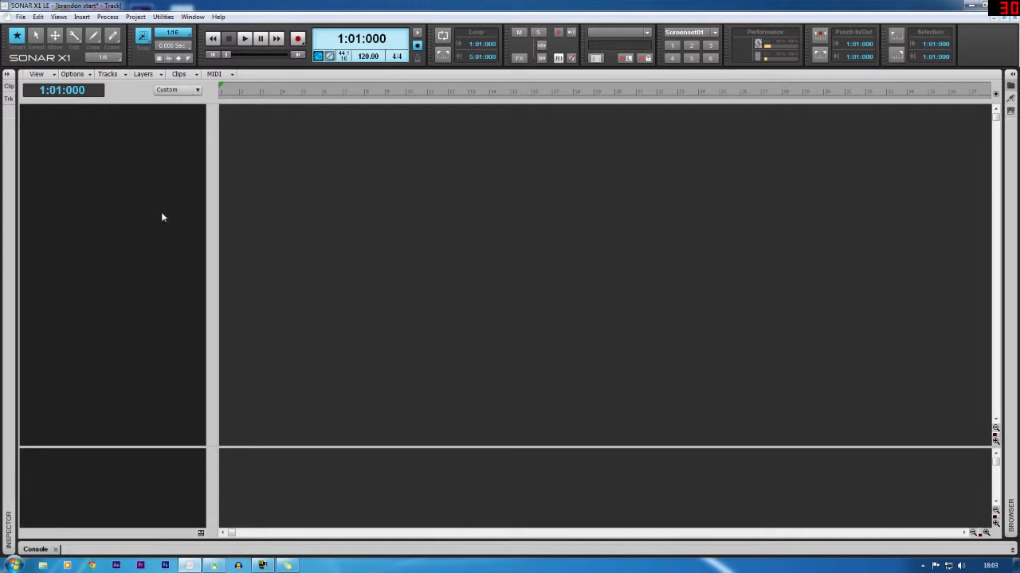
Insert a new audio track and increase its height to about 120 pixels
{"action": "right_click", "coordinate": [93, 136]}
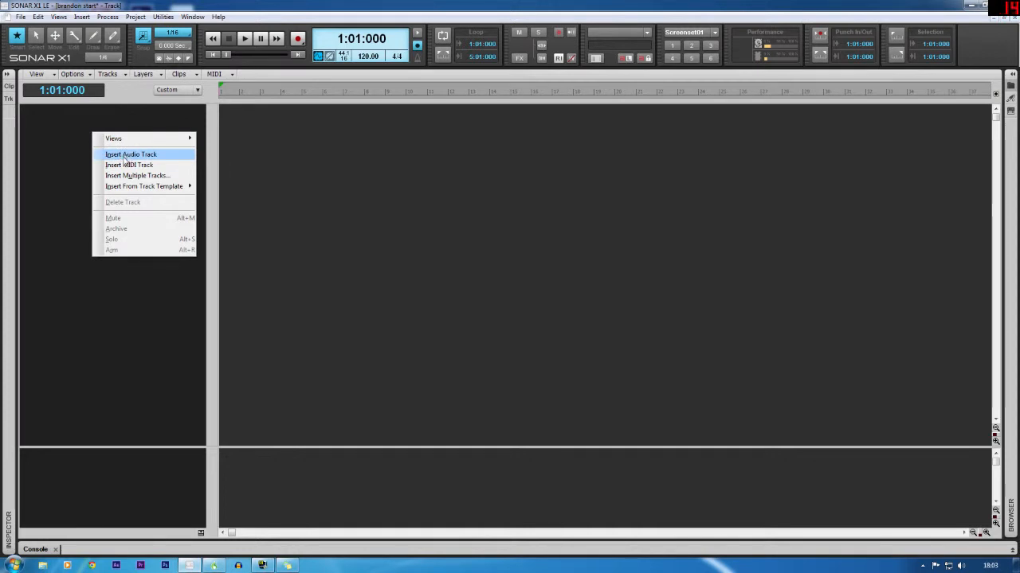
{"action": "left_click", "coordinate": [147, 156]}
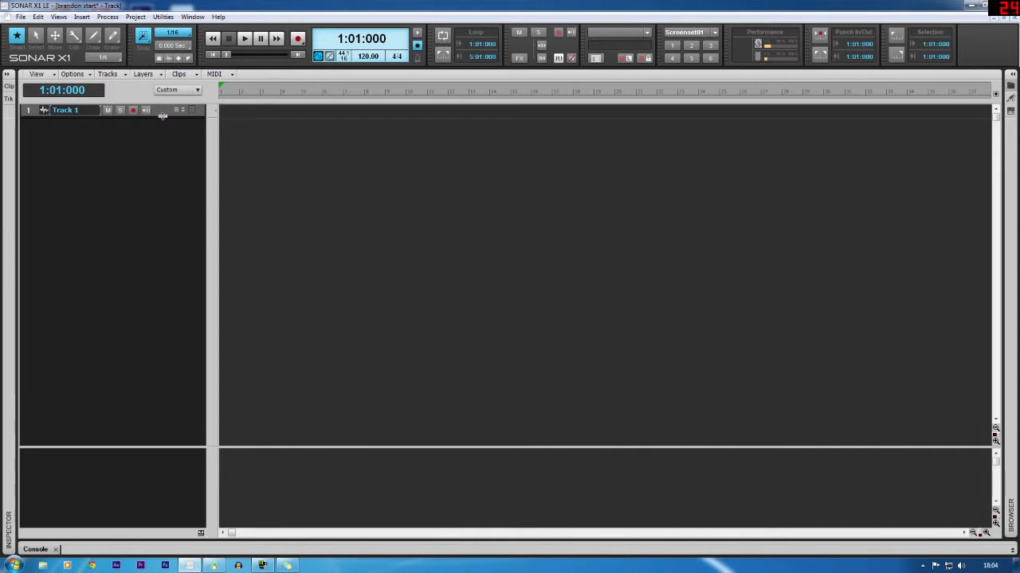
{"action": "left_click_drag", "start_coordinate": [162, 117], "coordinate": [169, 226]}
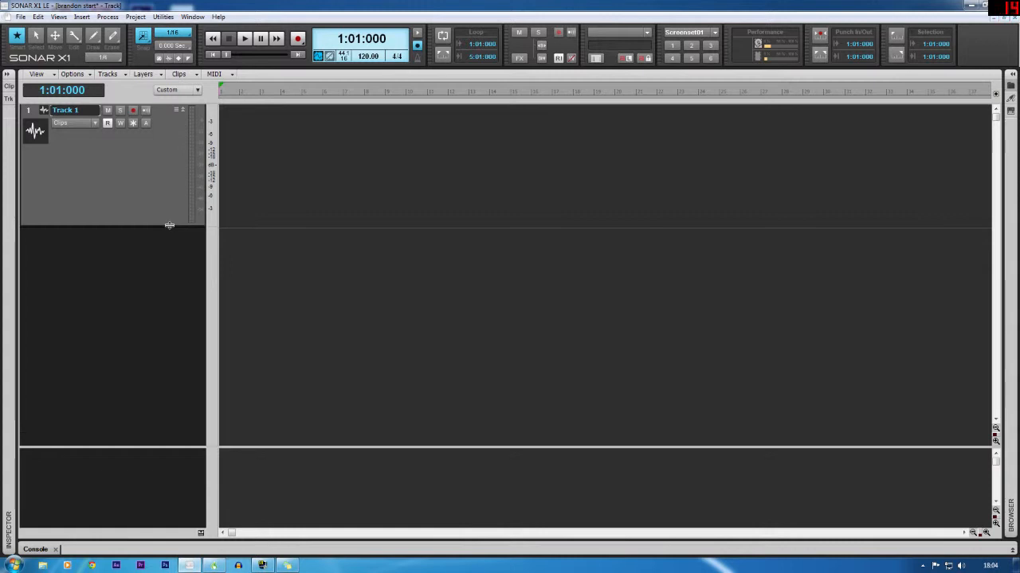
Show all track controls and set the track's input to the MME device Stereo Microphone (Samson C01U), keeping the speakers as output
{"action": "left_click", "coordinate": [197, 89]}
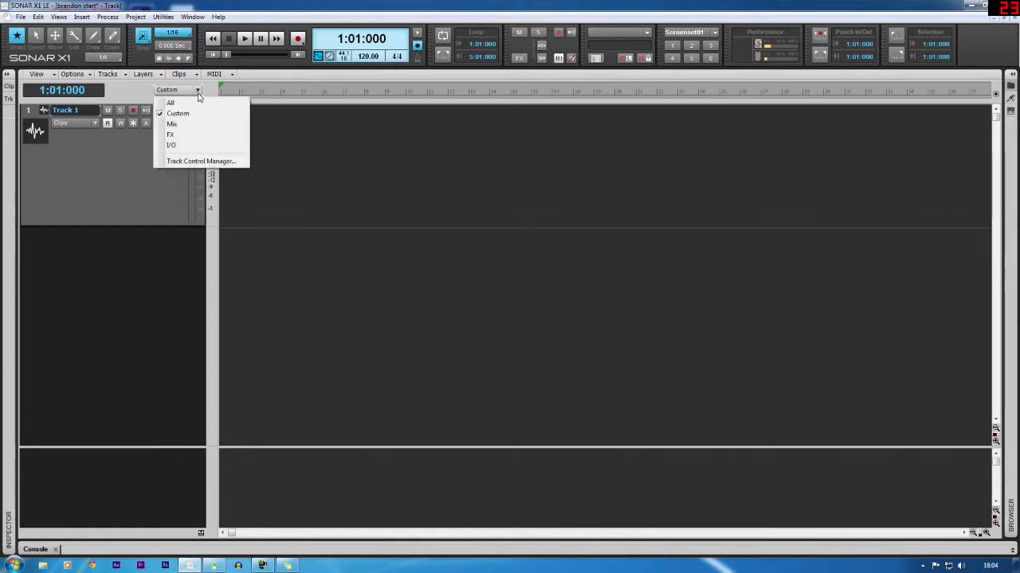
{"action": "left_click", "coordinate": [171, 103]}
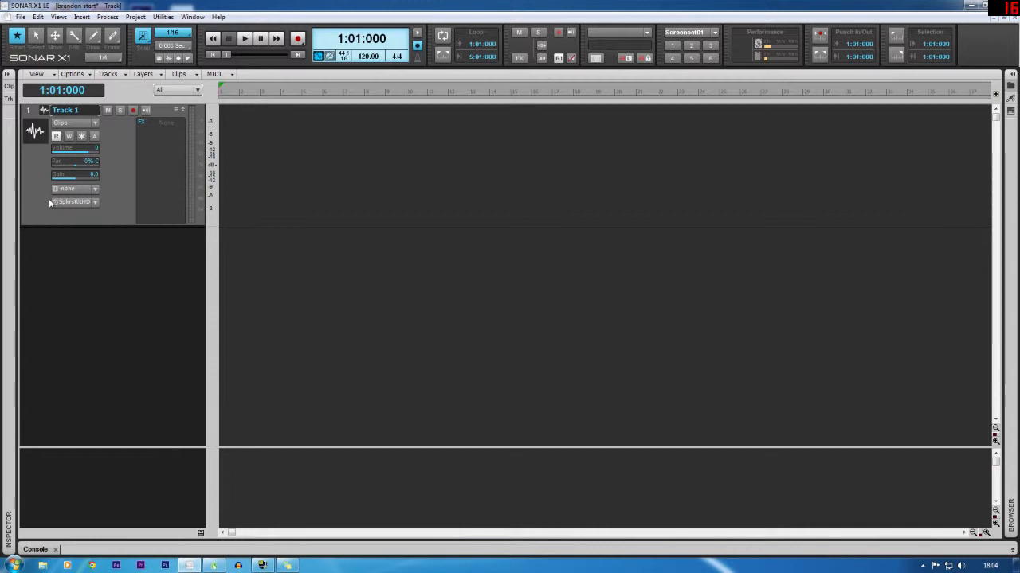
{"action": "left_click", "coordinate": [94, 191]}
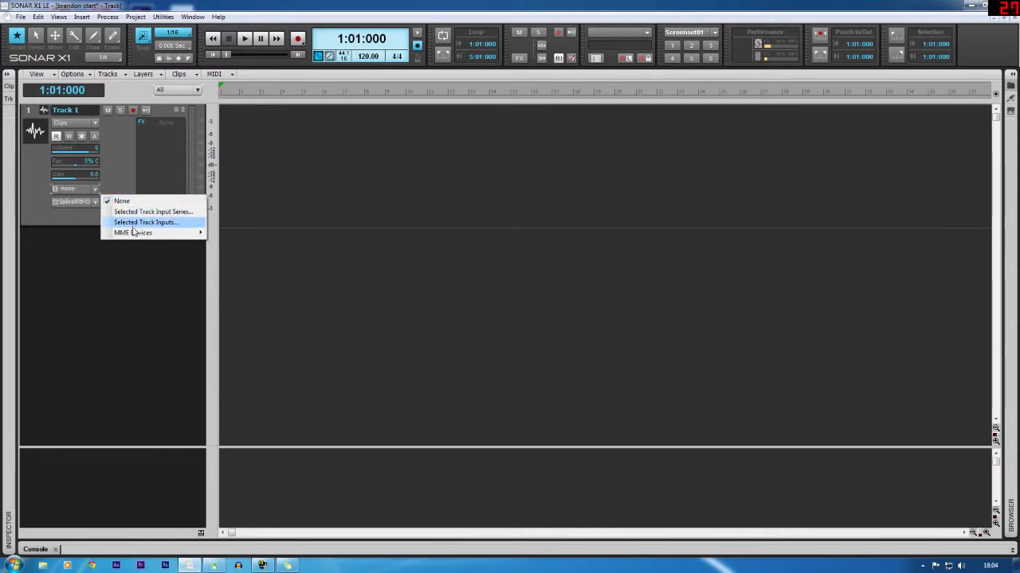
{"action": "mouse_move", "coordinate": [121, 237]}
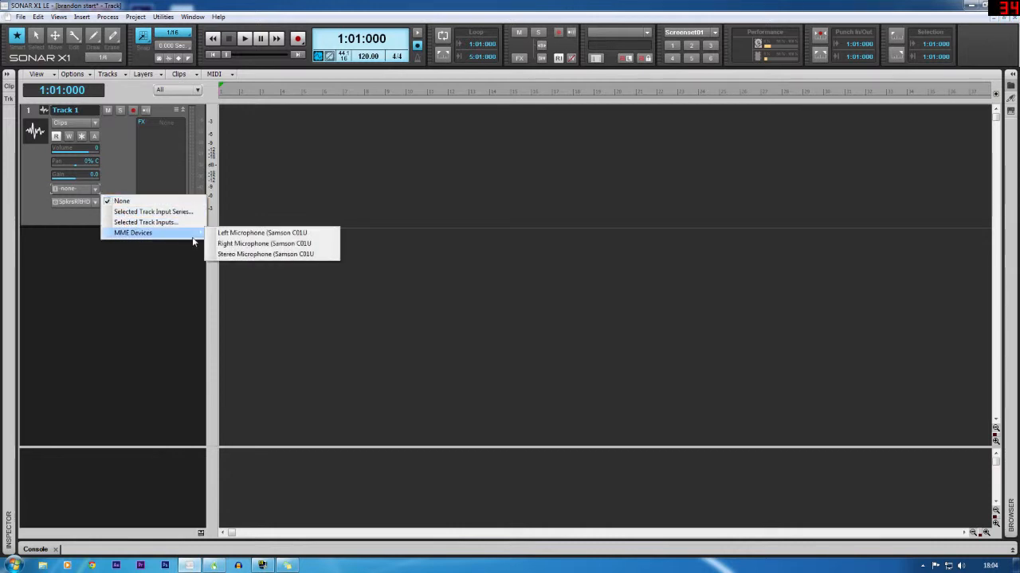
{"action": "left_click", "coordinate": [240, 256]}
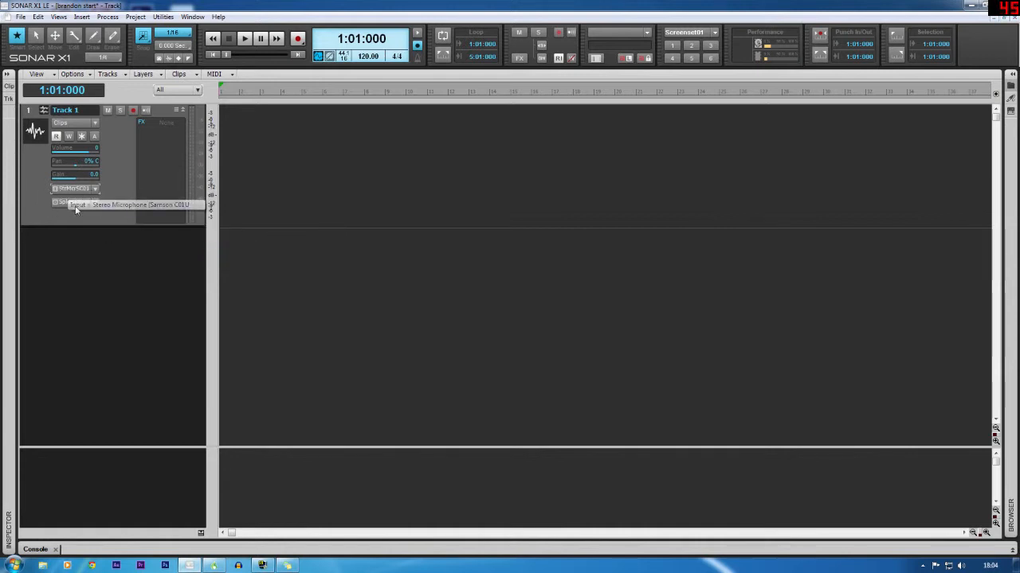
{"action": "left_click", "coordinate": [95, 201]}
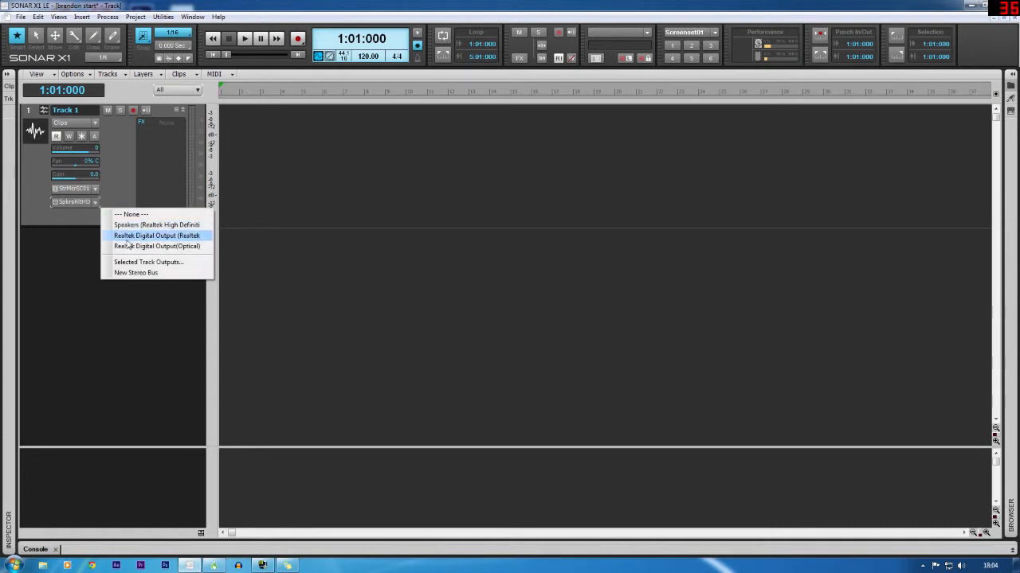
{"action": "left_click", "coordinate": [76, 223]}
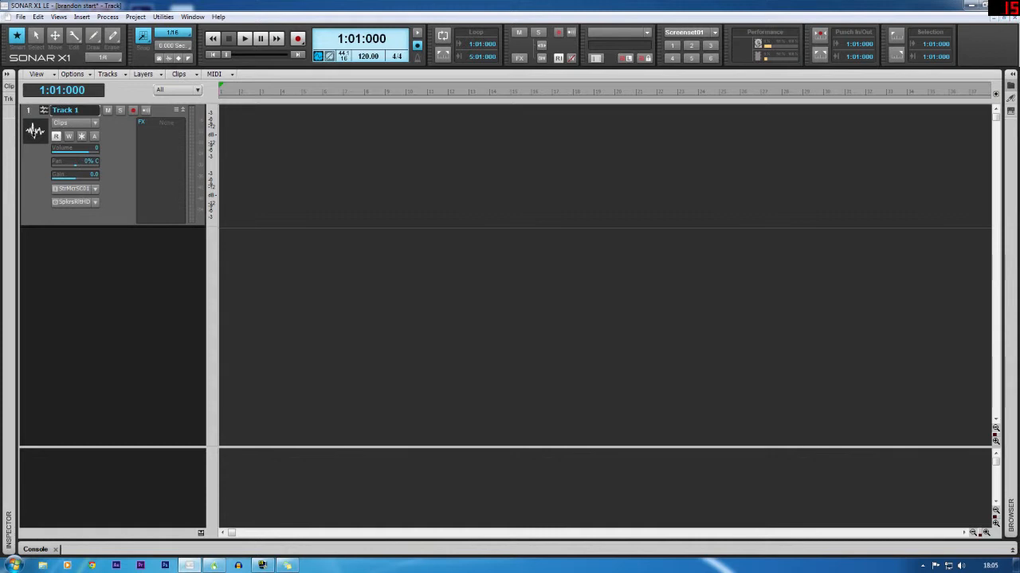
Load the KSM32 1A microphone image from the Vocals folder as the track's icon
{"action": "right_click", "coordinate": [35, 132]}
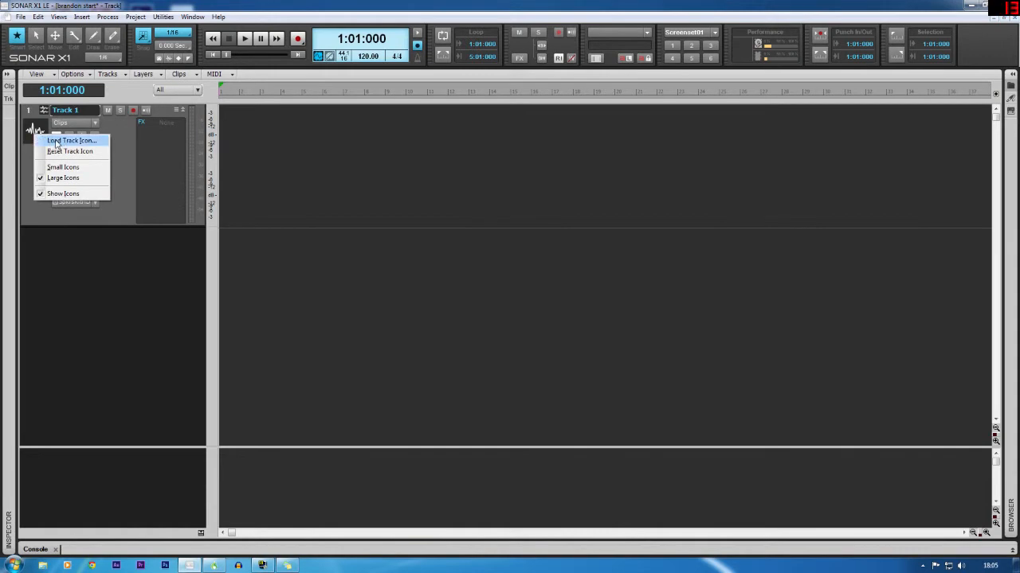
{"action": "left_click", "coordinate": [56, 143]}
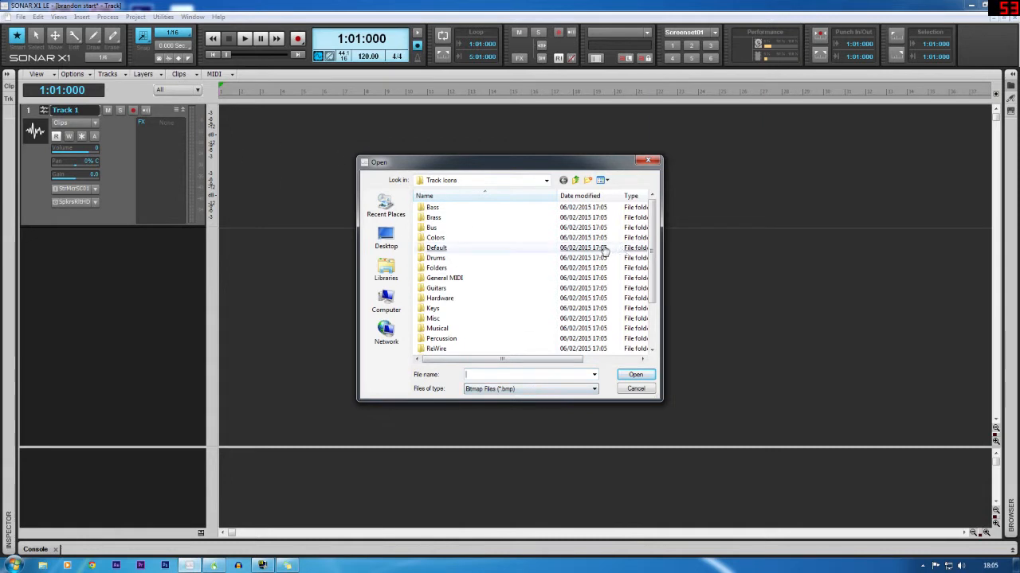
{"action": "left_click_drag", "start_coordinate": [654, 247], "coordinate": [659, 290]}
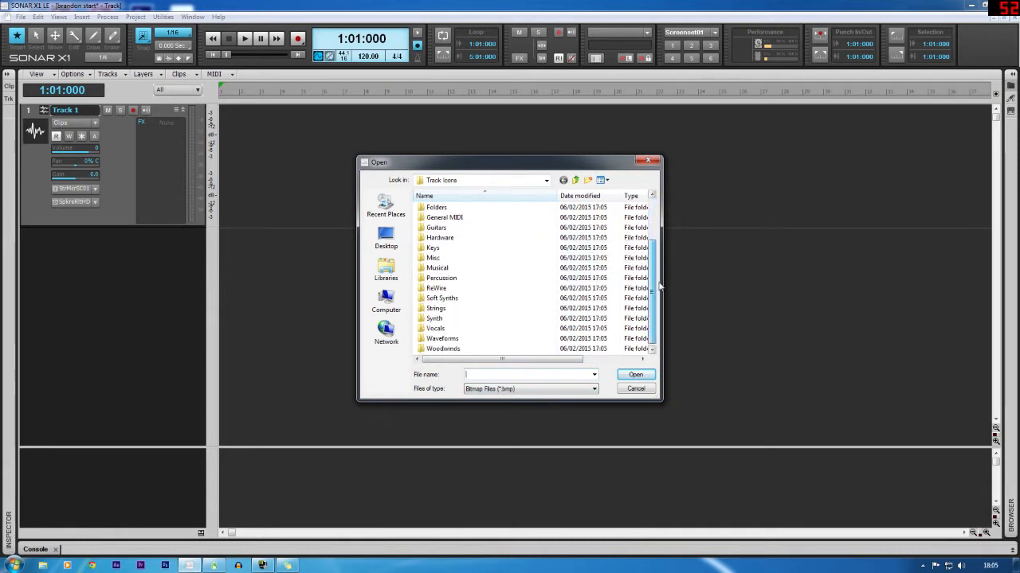
{"action": "left_click", "coordinate": [436, 331]}
{"action": "double_click", "coordinate": [436, 332]}
{"action": "left_click", "coordinate": [438, 328]}
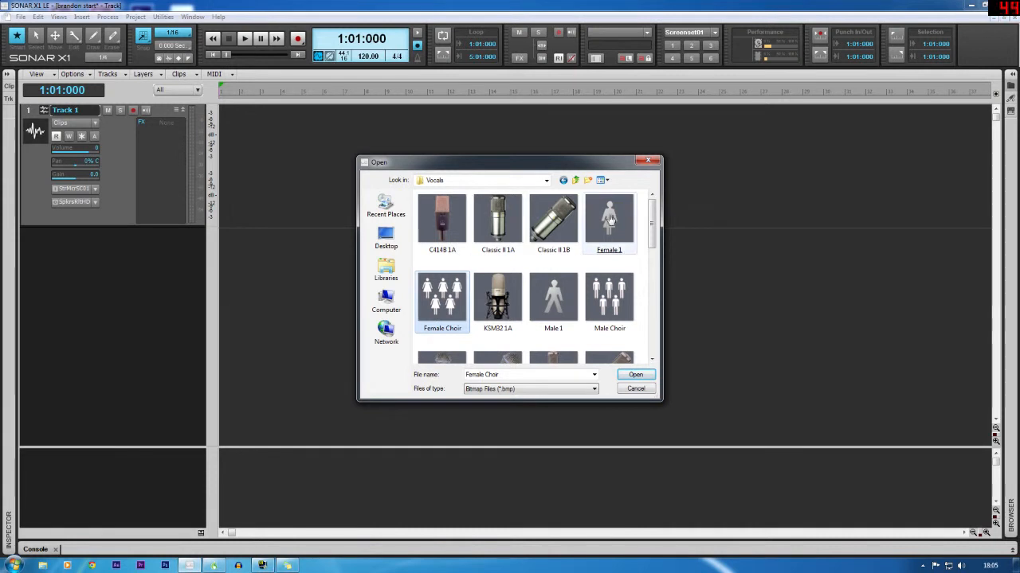
{"action": "scroll", "coordinate": [651, 224], "scroll_direction": "down", "scroll_amount": 1}
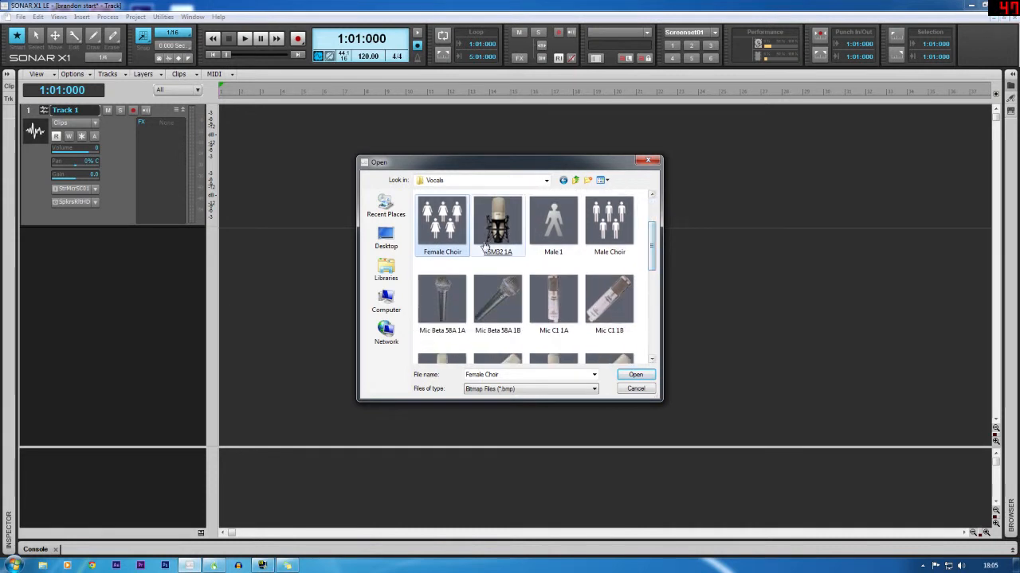
{"action": "left_click", "coordinate": [503, 228]}
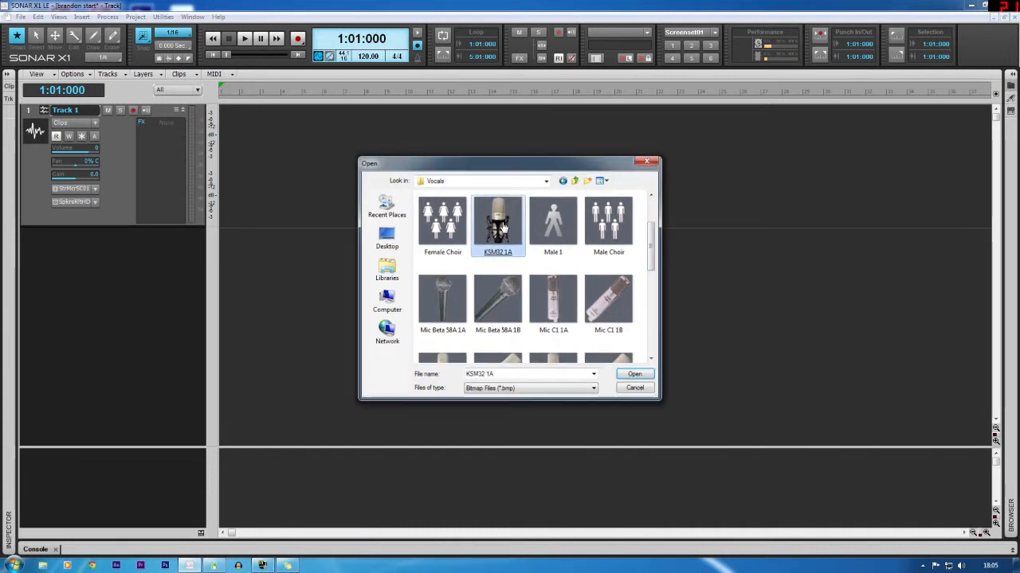
{"action": "left_click", "coordinate": [635, 375]}
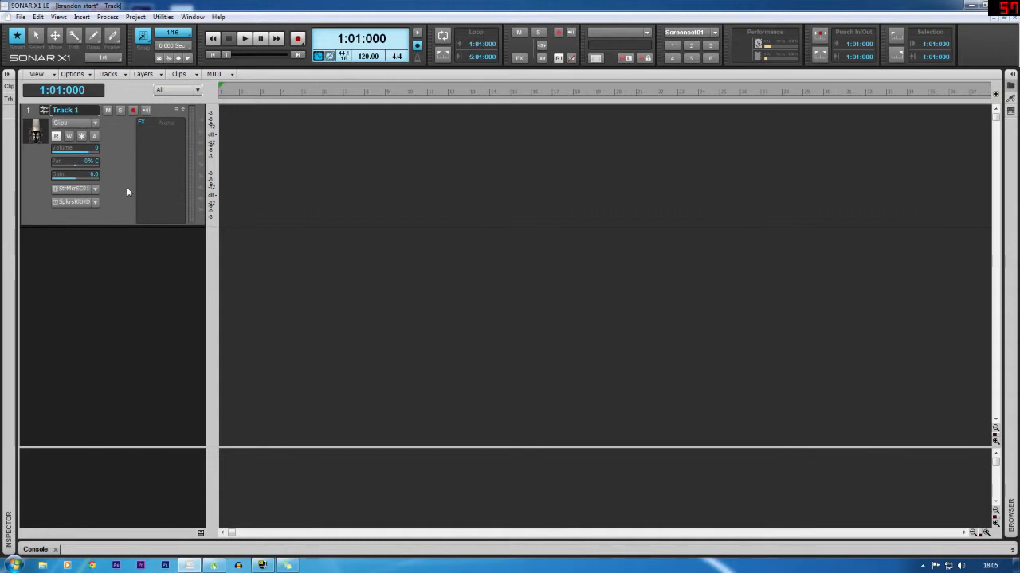
Rename the track with the performer's first name followed by 1
{"action": "double_click", "coordinate": [73, 111]}
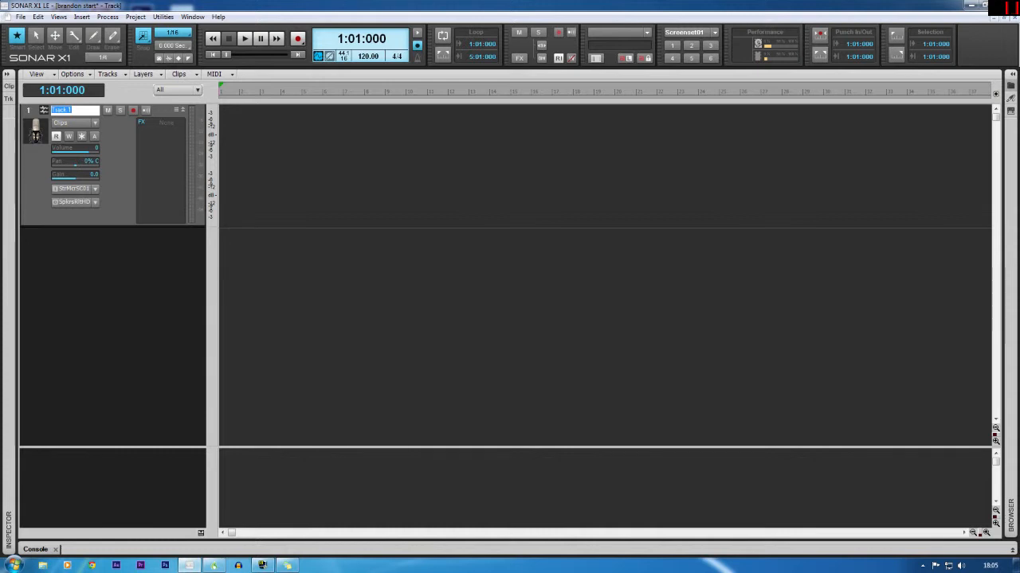
{"action": "type", "text": "brandon"}
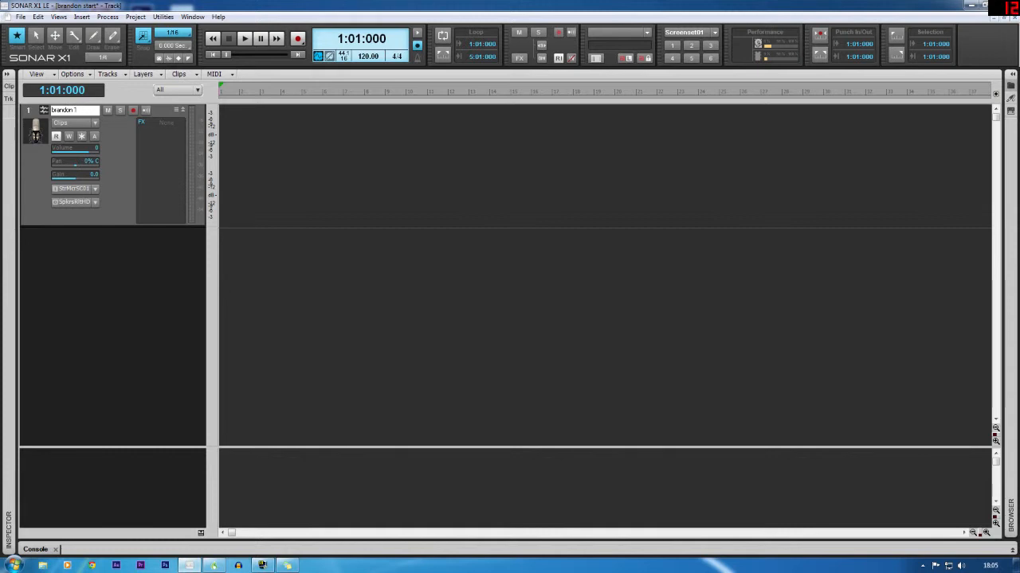
{"action": "key", "text": "Return"}
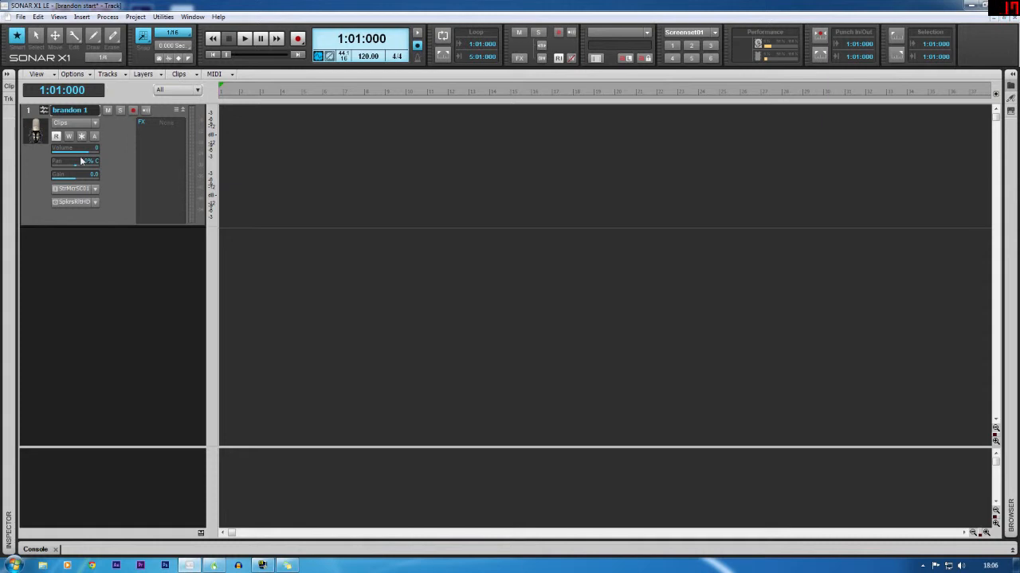
Arm the microphone track and record a take of about three bars from the start of the project
{"action": "left_click", "coordinate": [133, 111]}
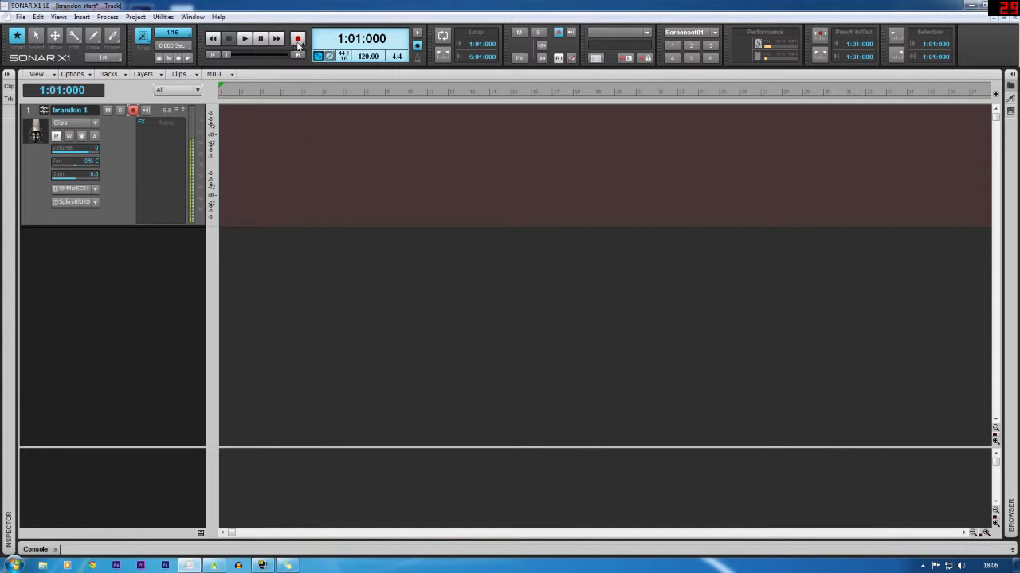
{"action": "key", "text": "space"}
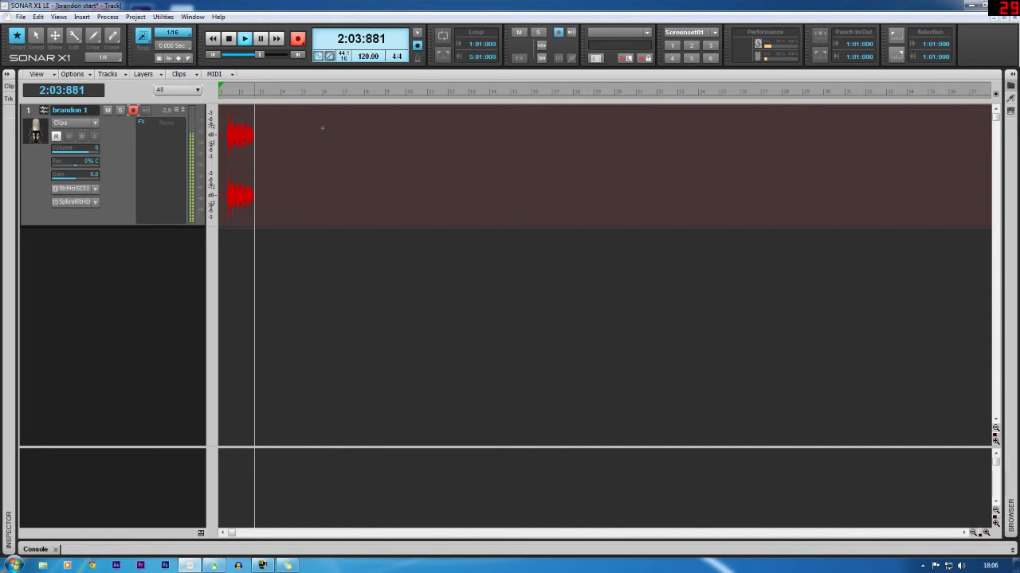
{"action": "left_click", "coordinate": [227, 39]}
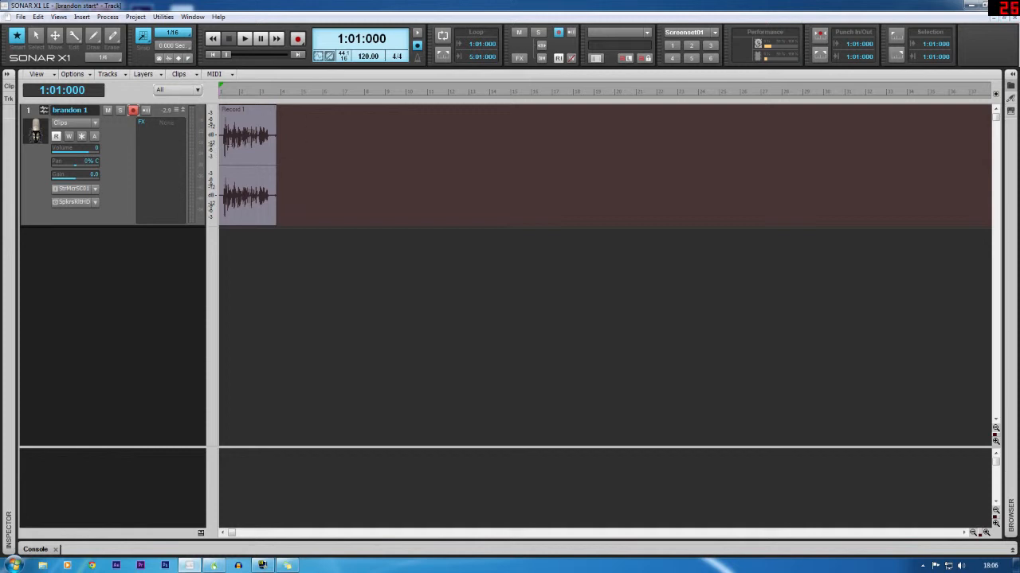
Use the Move tool to shift the recorded clip slightly later, to start at about 1:01:609
{"action": "left_click", "coordinate": [53, 38]}
{"action": "mouse_move", "coordinate": [259, 128]}
{"action": "left_mouse_down"}
{"action": "mouse_move", "coordinate": [450, 128]}
{"action": "mouse_move", "coordinate": [301, 136]}
{"action": "mouse_move", "coordinate": [476, 141]}
{"action": "mouse_move", "coordinate": [258, 146]}
{"action": "left_mouse_up"}
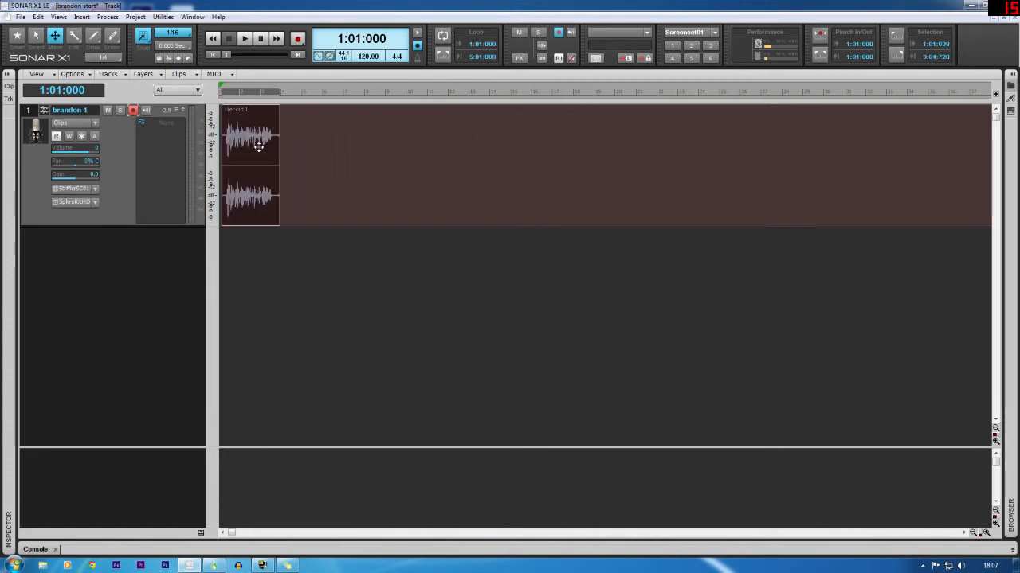
Move the recorded clip slightly earlier, to start at about 1:01:129, and play it back from the start of the project
{"action": "left_click", "coordinate": [260, 147]}
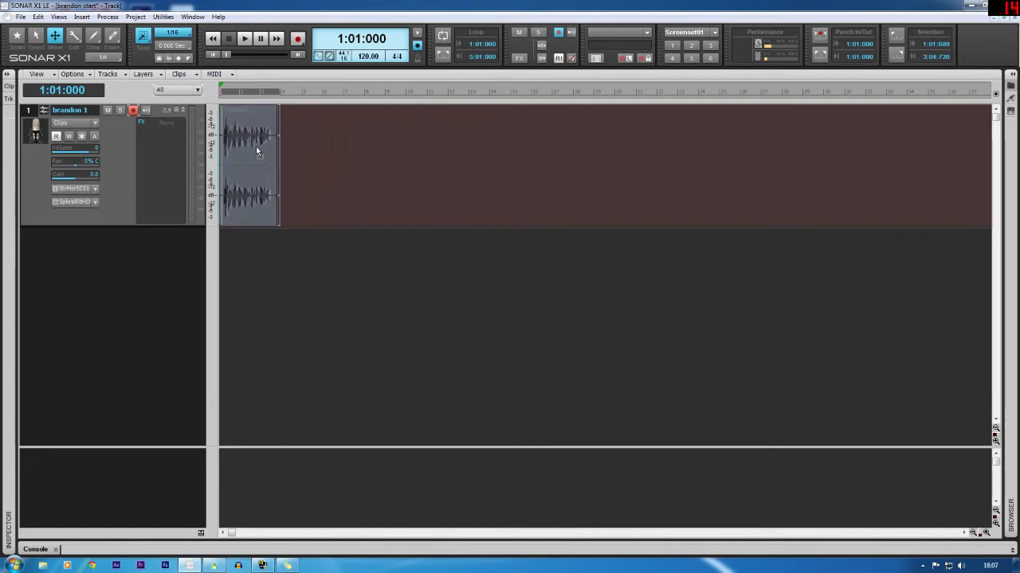
{"action": "left_click", "coordinate": [340, 185]}
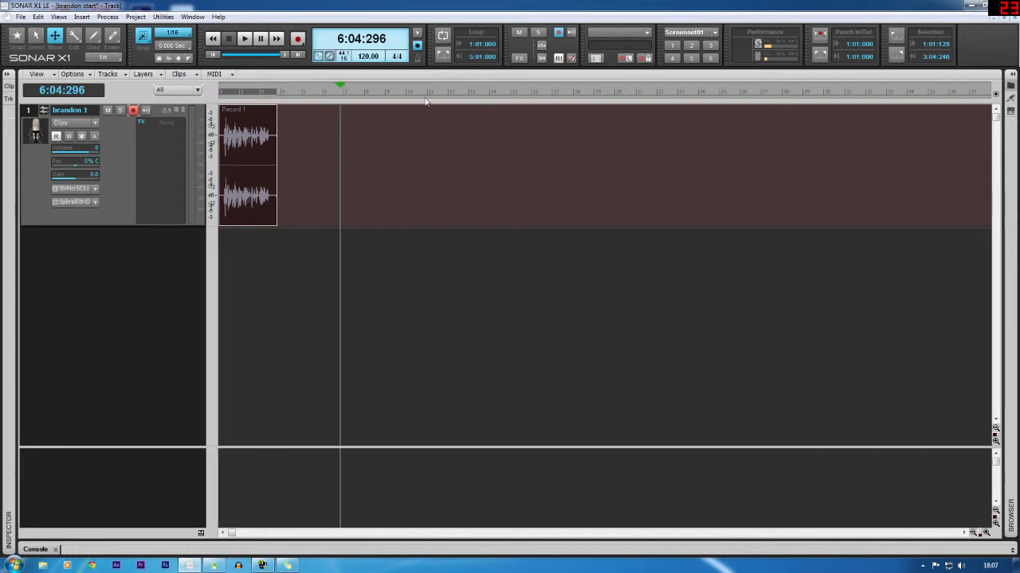
{"action": "left_click", "coordinate": [214, 56]}
{"action": "left_click", "coordinate": [244, 39]}
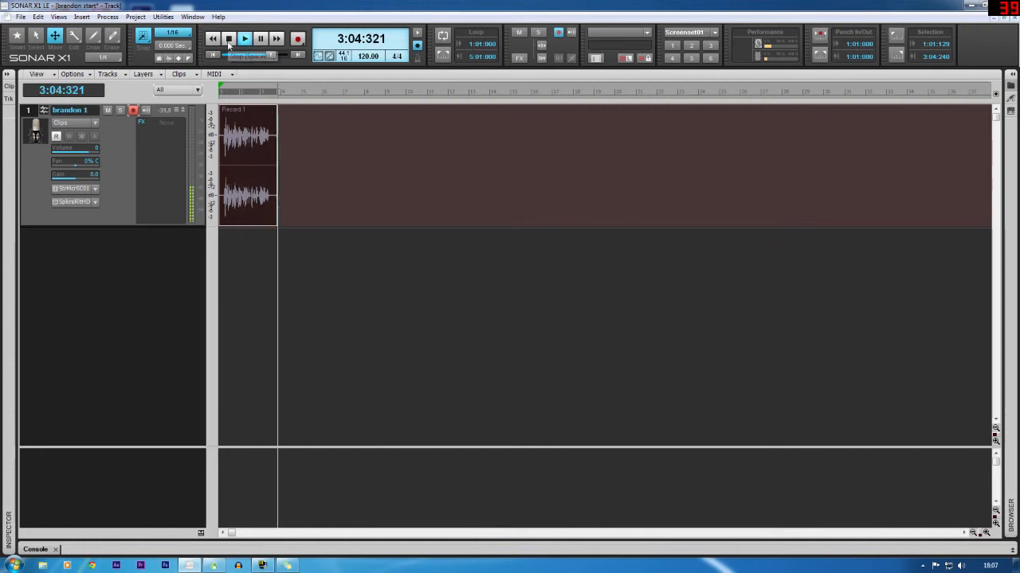
{"action": "left_click", "coordinate": [229, 40]}
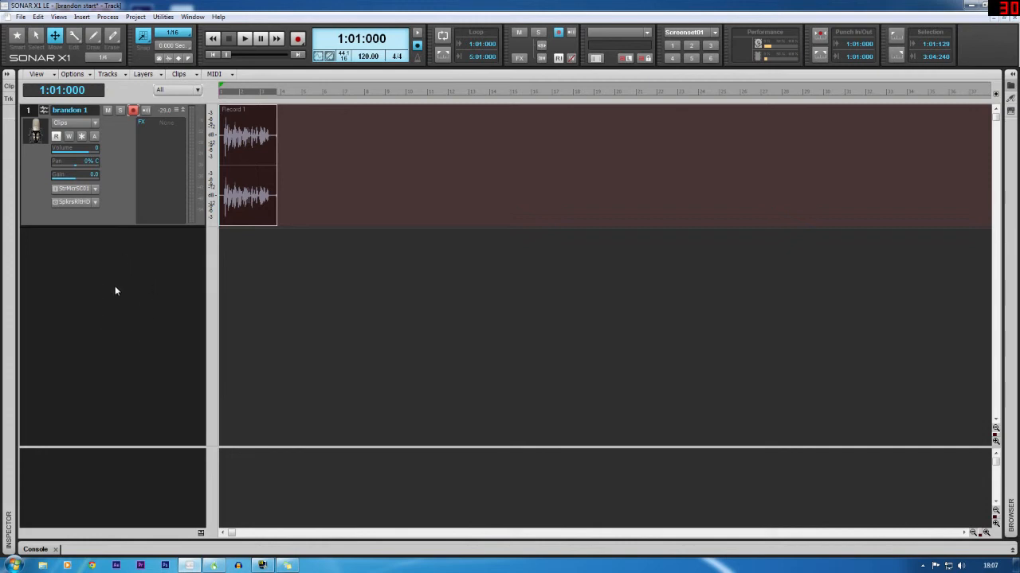
Insert a second audio track below the microphone track and enlarge its height until all its controls show
{"action": "right_click", "coordinate": [83, 257]}
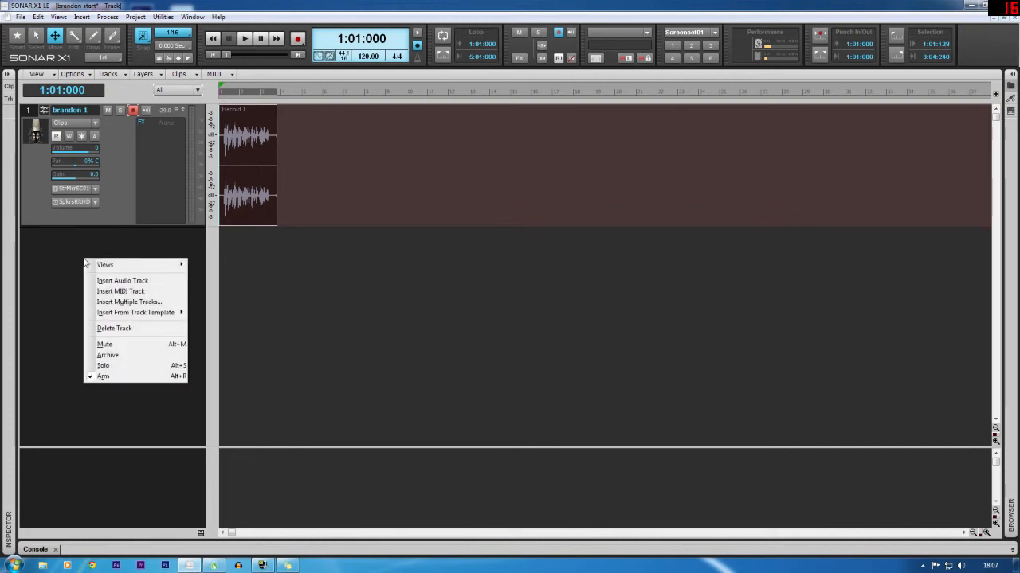
{"action": "left_click", "coordinate": [129, 281]}
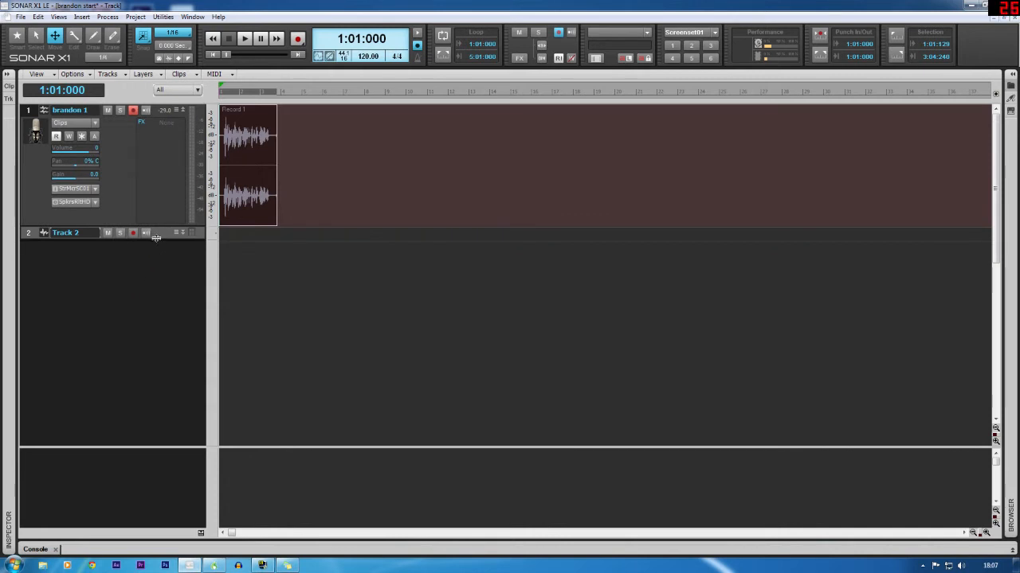
{"action": "left_click_drag", "start_coordinate": [156, 238], "coordinate": [171, 375]}
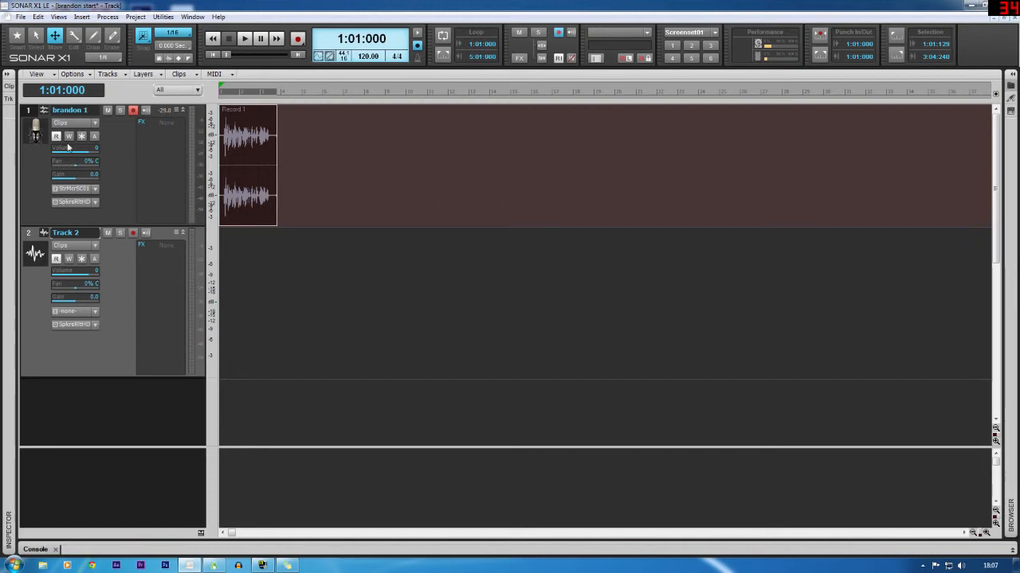
Load the Explorer 1A image from the Guitar - Electric folder under Guitars as the second track's icon
{"action": "right_click", "coordinate": [38, 257]}
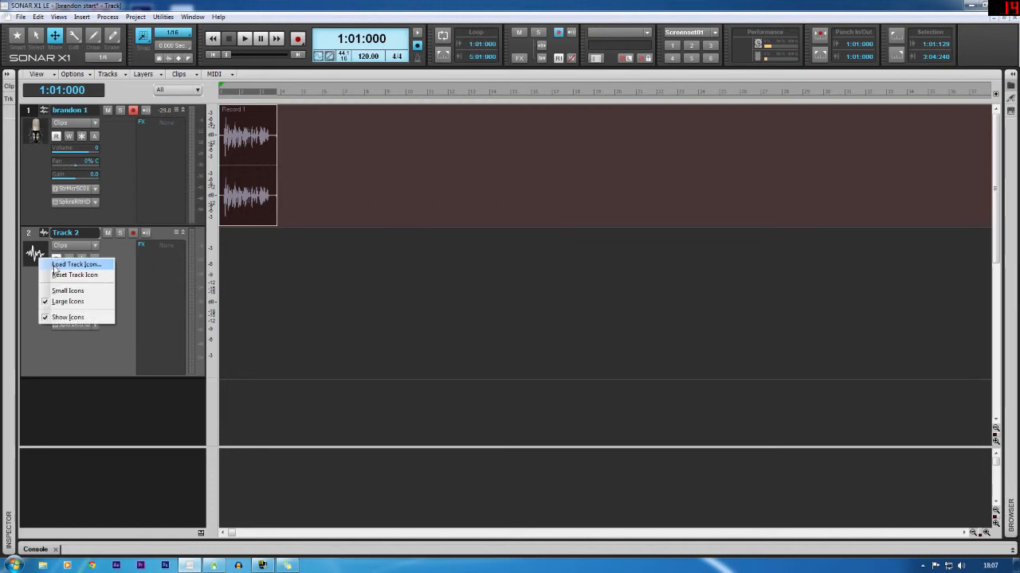
{"action": "left_click", "coordinate": [55, 266]}
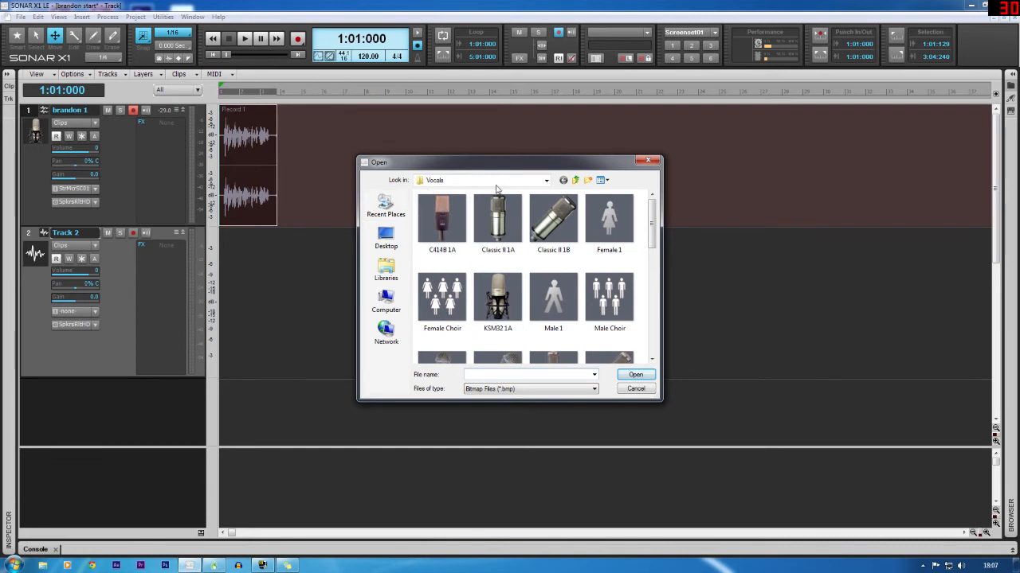
{"action": "left_click", "coordinate": [546, 183]}
{"action": "left_click", "coordinate": [546, 182]}
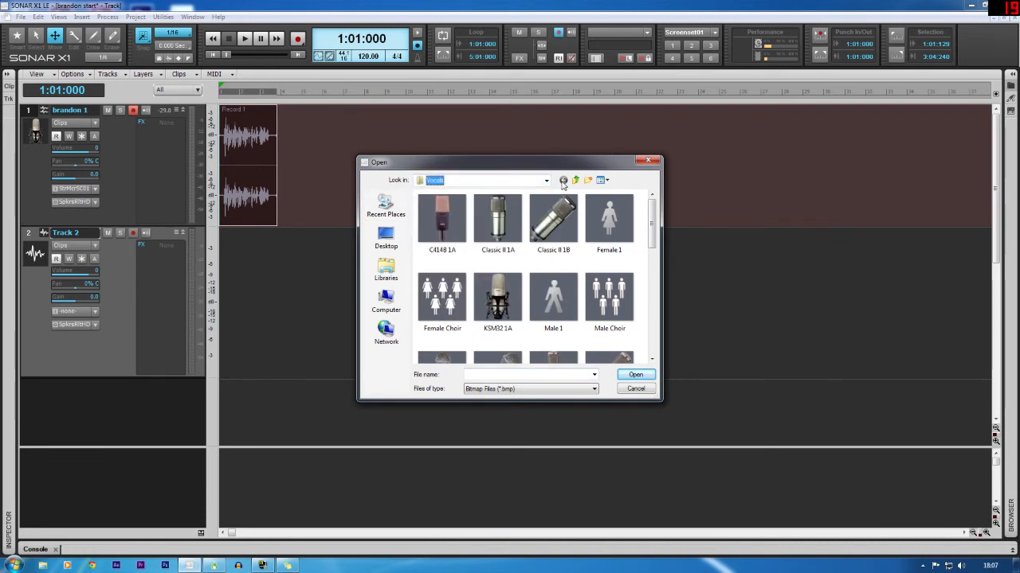
{"action": "left_click", "coordinate": [575, 180]}
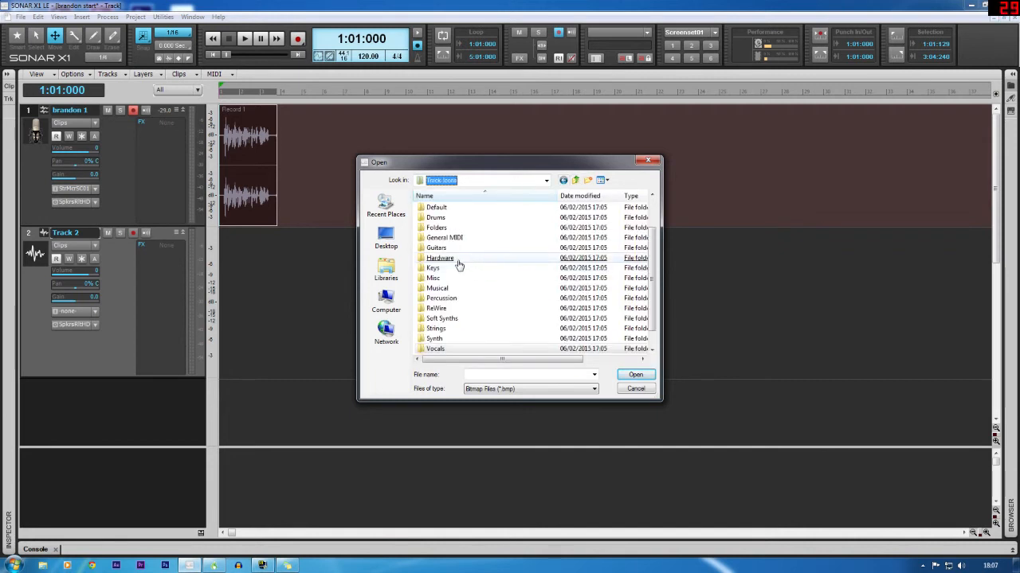
{"action": "scroll", "coordinate": [653, 326], "scroll_direction": "down", "scroll_amount": 1}
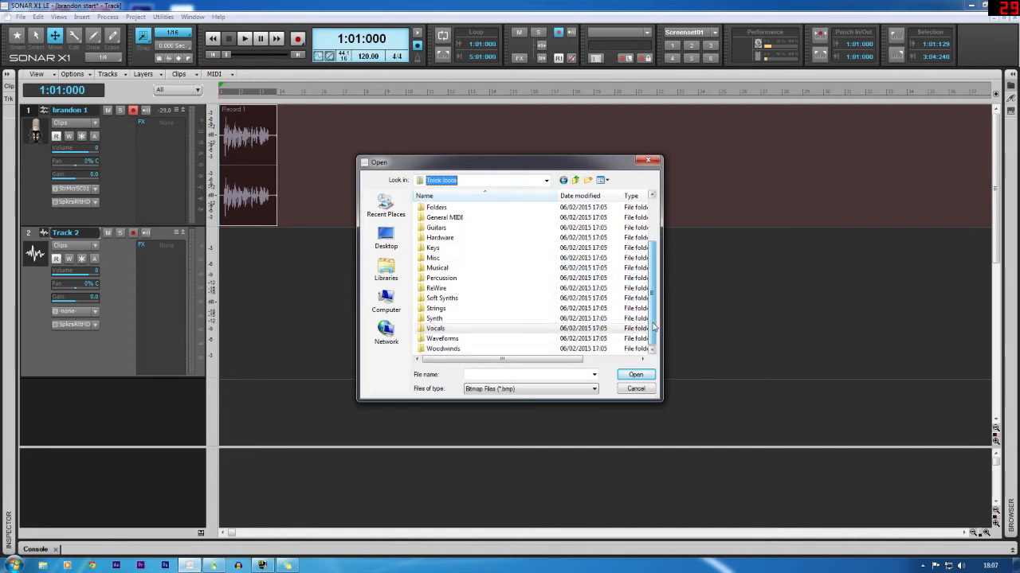
{"action": "scroll", "coordinate": [653, 327], "scroll_direction": "up", "scroll_amount": 2}
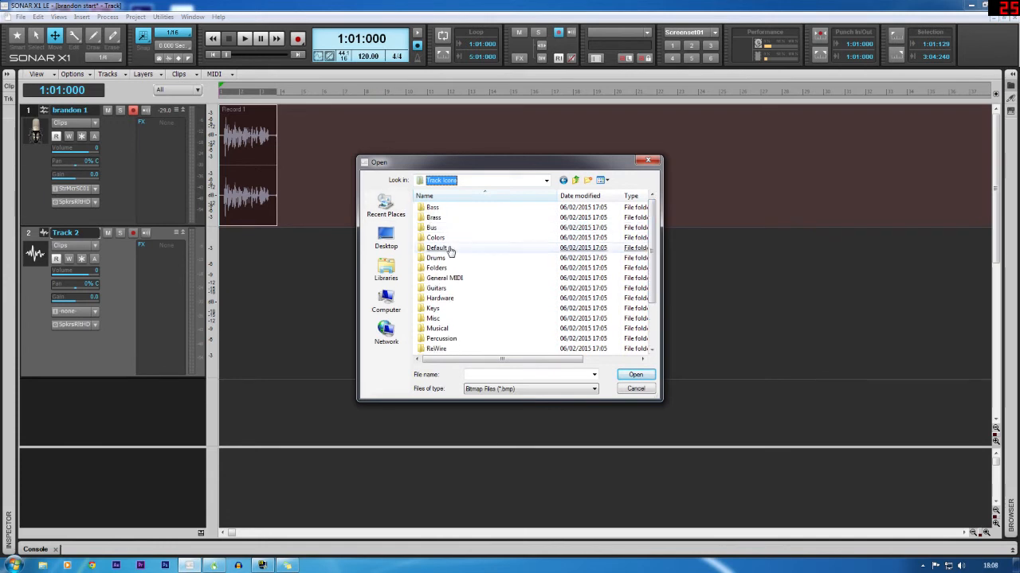
{"action": "double_click", "coordinate": [449, 288]}
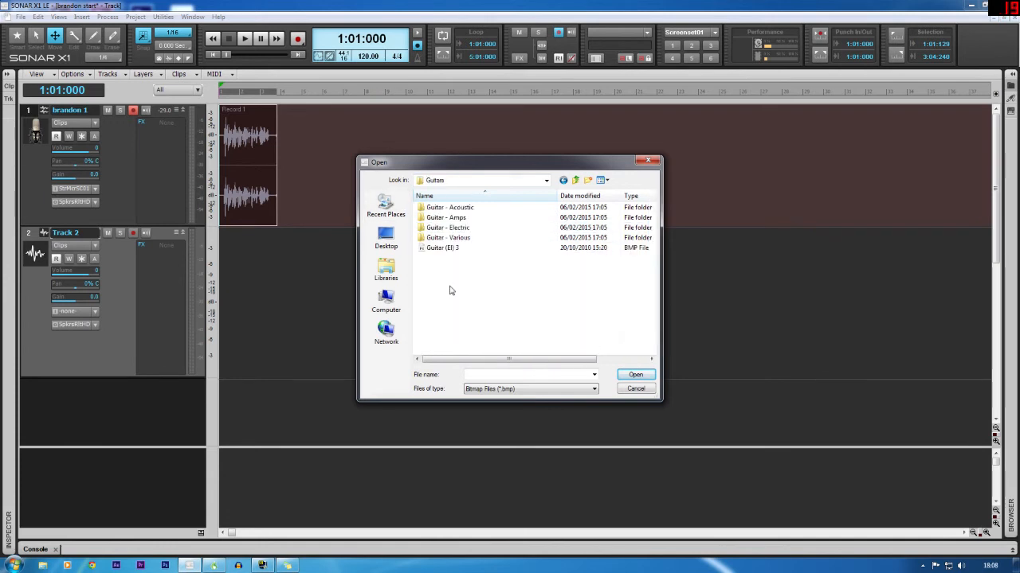
{"action": "double_click", "coordinate": [458, 228]}
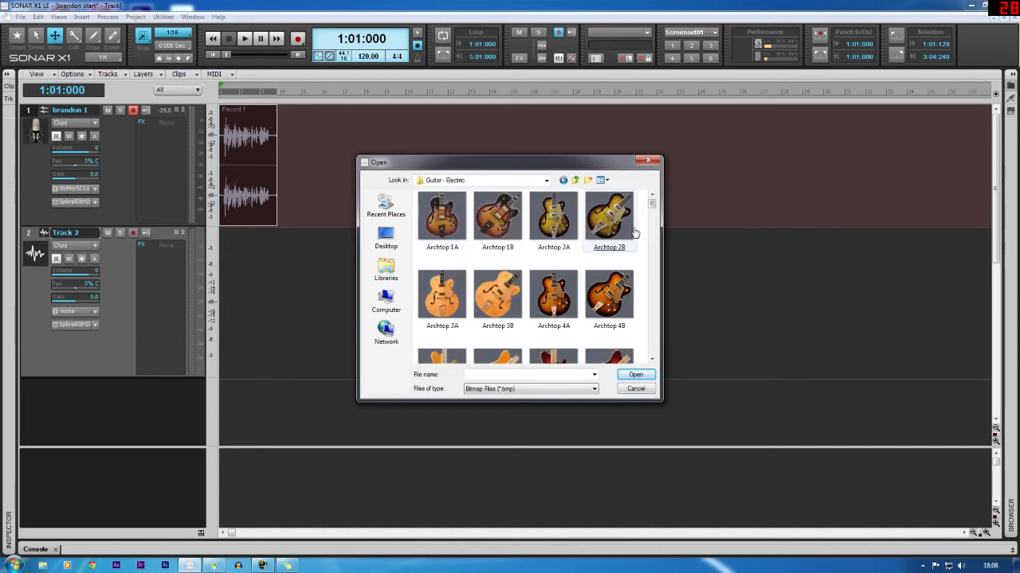
{"action": "left_click_drag", "start_coordinate": [652, 206], "coordinate": [654, 241]}
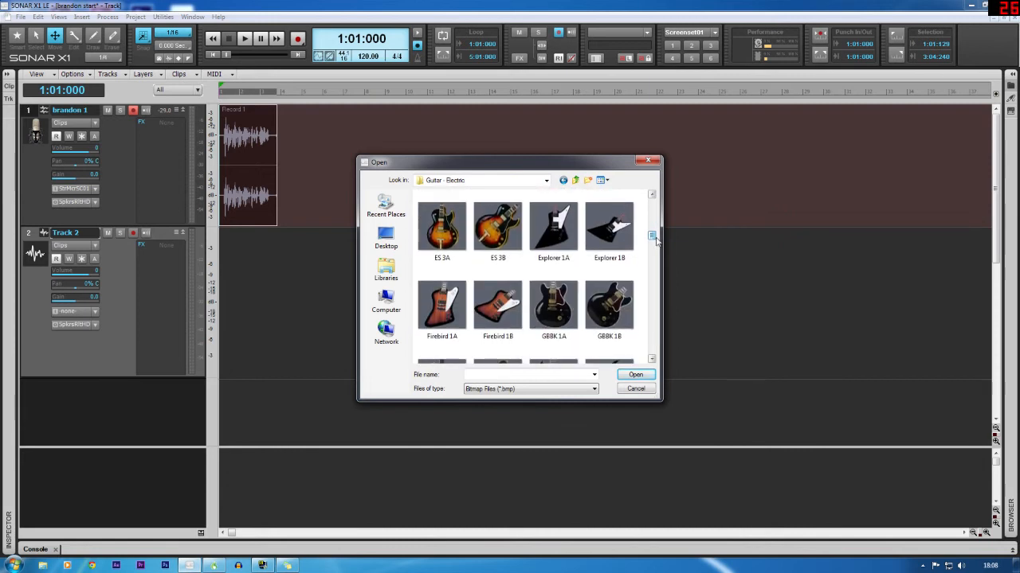
{"action": "left_click", "coordinate": [565, 228]}
{"action": "double_click", "coordinate": [565, 228]}
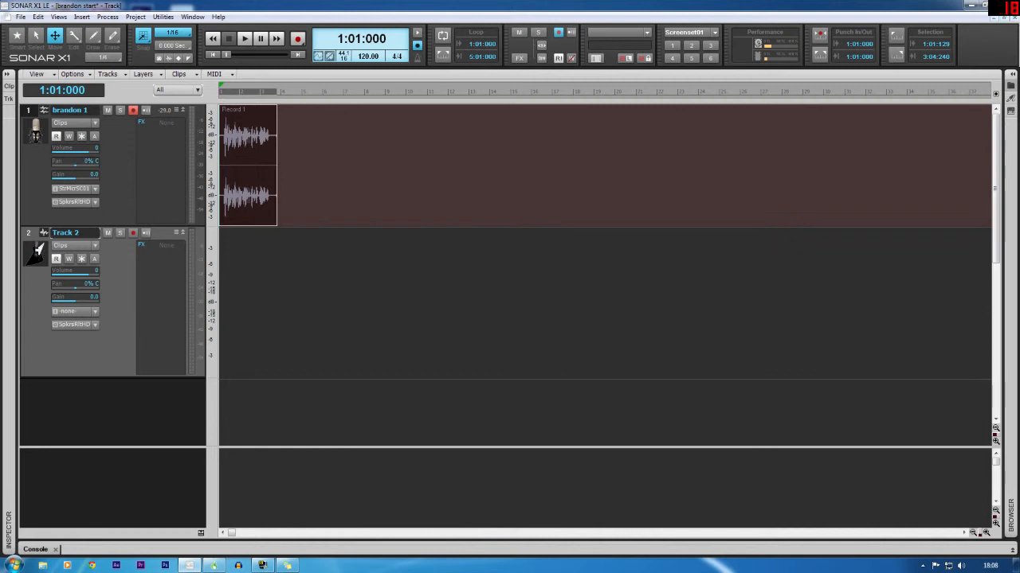
Rename the second track with the performer's first name followed by 2 and set its input to Stereo Microphone (Samson C01U)
{"action": "double_click", "coordinate": [73, 233]}
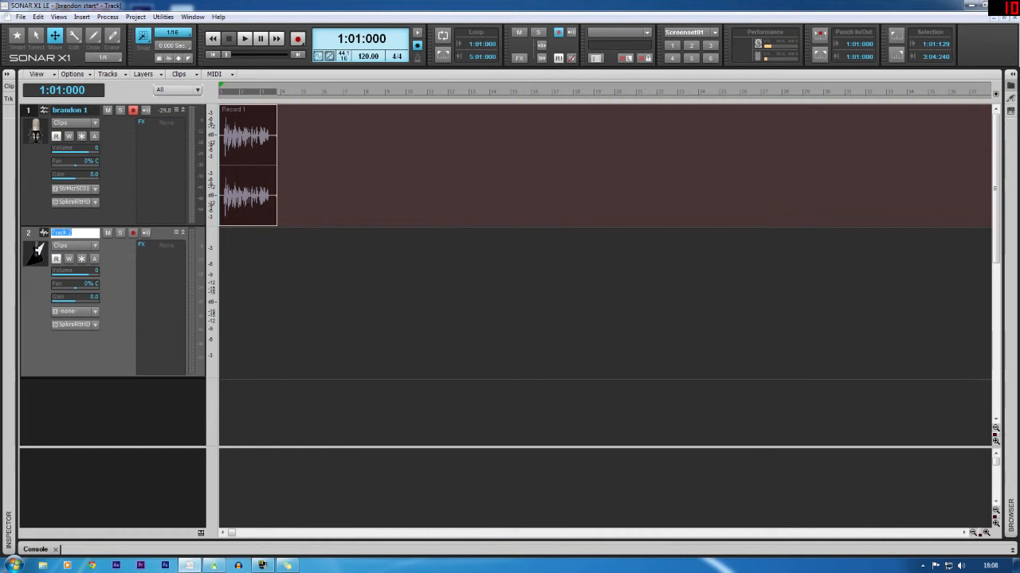
{"action": "type", "text": "brandon"}
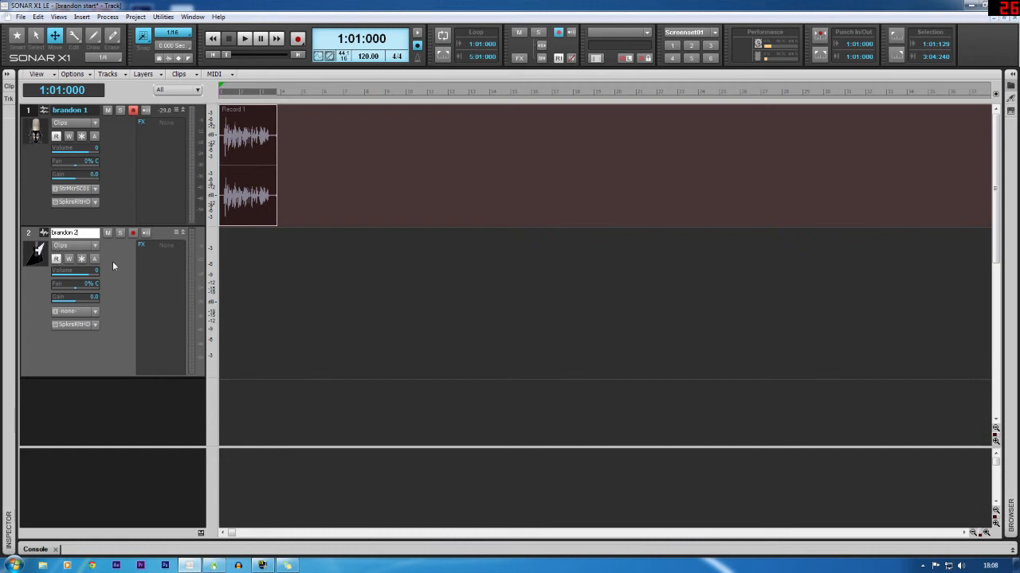
{"action": "left_click", "coordinate": [94, 313]}
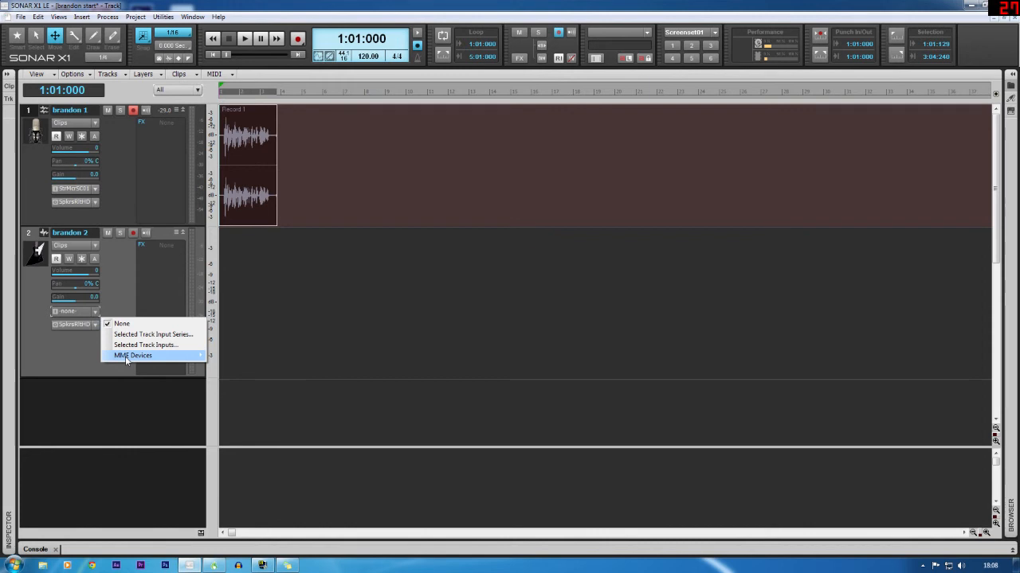
{"action": "mouse_move", "coordinate": [175, 360]}
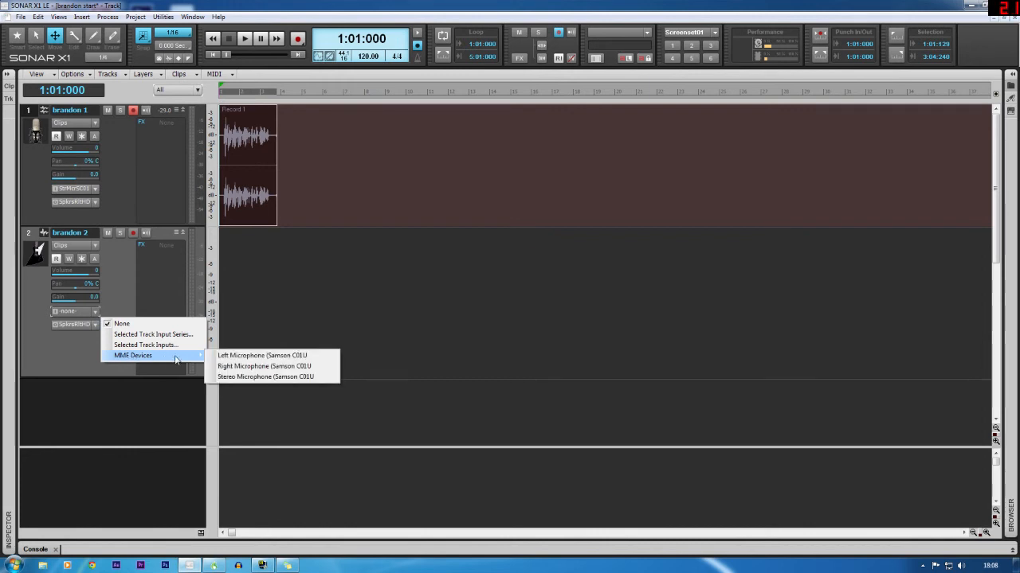
{"action": "left_click", "coordinate": [211, 377]}
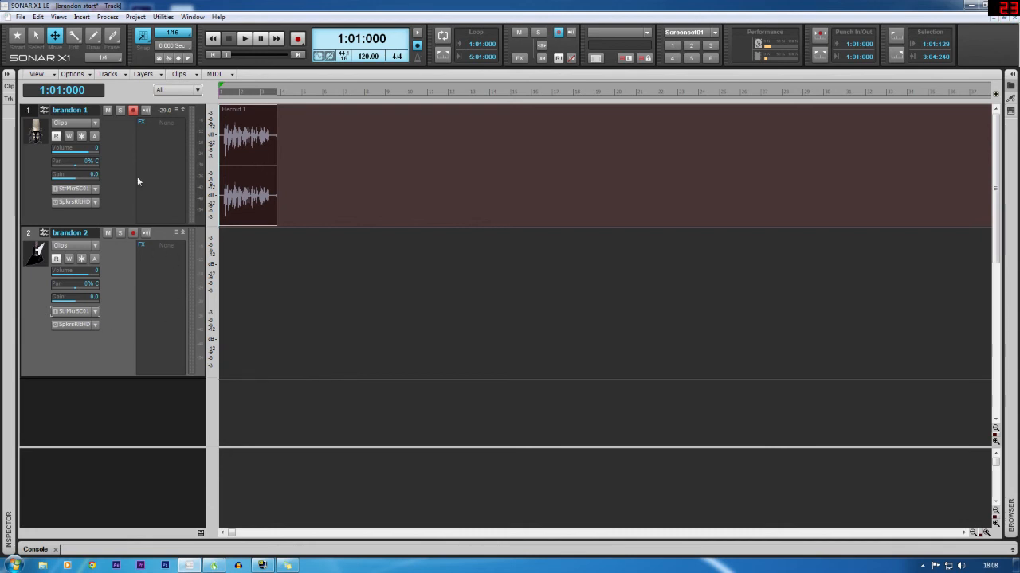